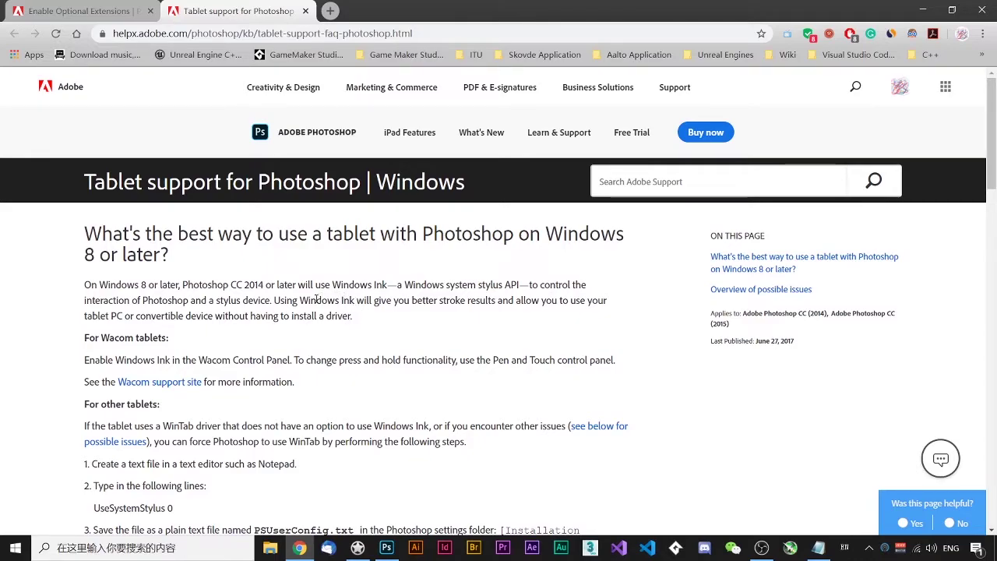
Read the tablet support article's section on Windows Ink and compare it with the tablet diagram in Photoshop
{"action": "scroll", "coordinate": [320, 319], "scroll_direction": "down", "scroll_amount": 1}
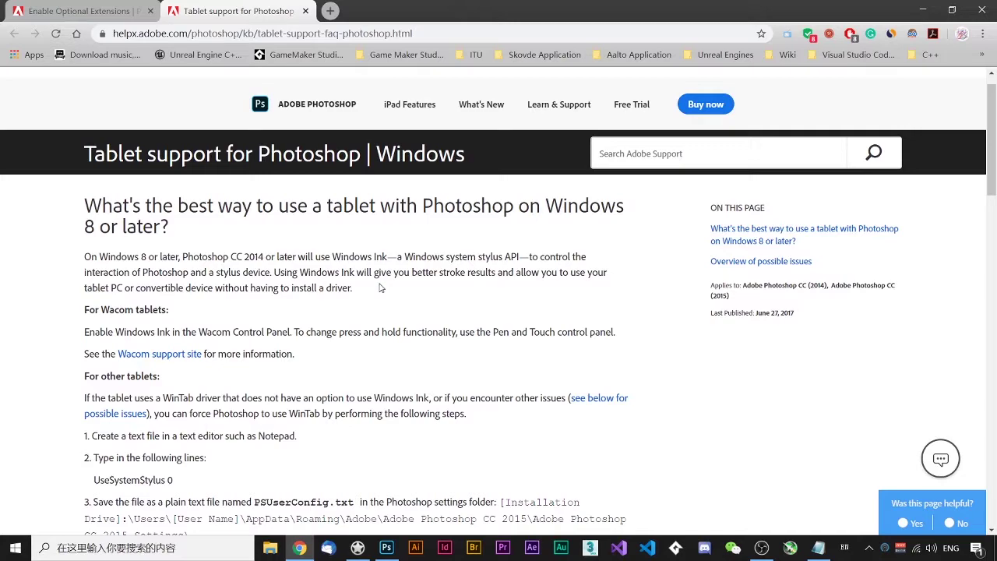
{"action": "left_click", "coordinate": [398, 549]}
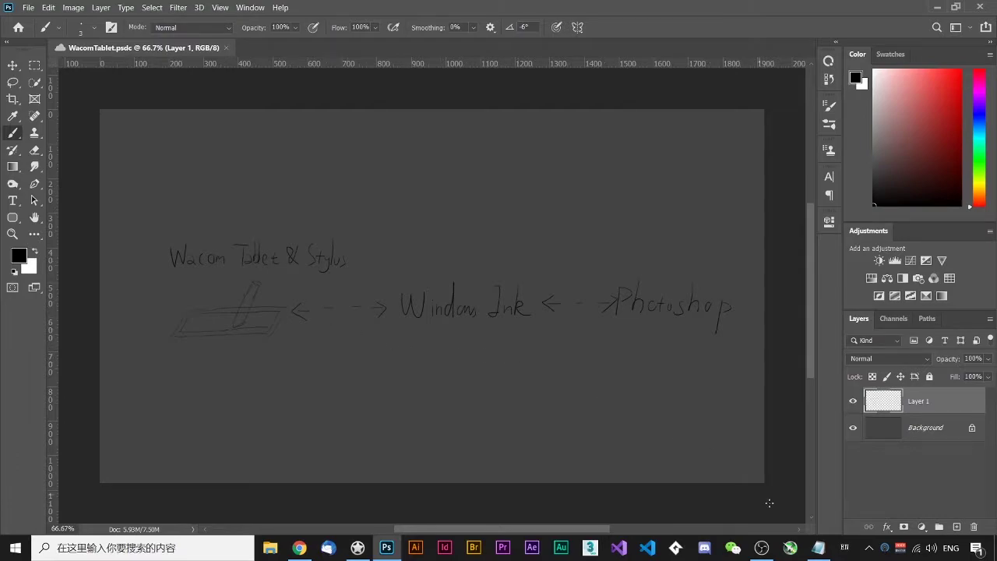
{"action": "left_click", "coordinate": [762, 550]}
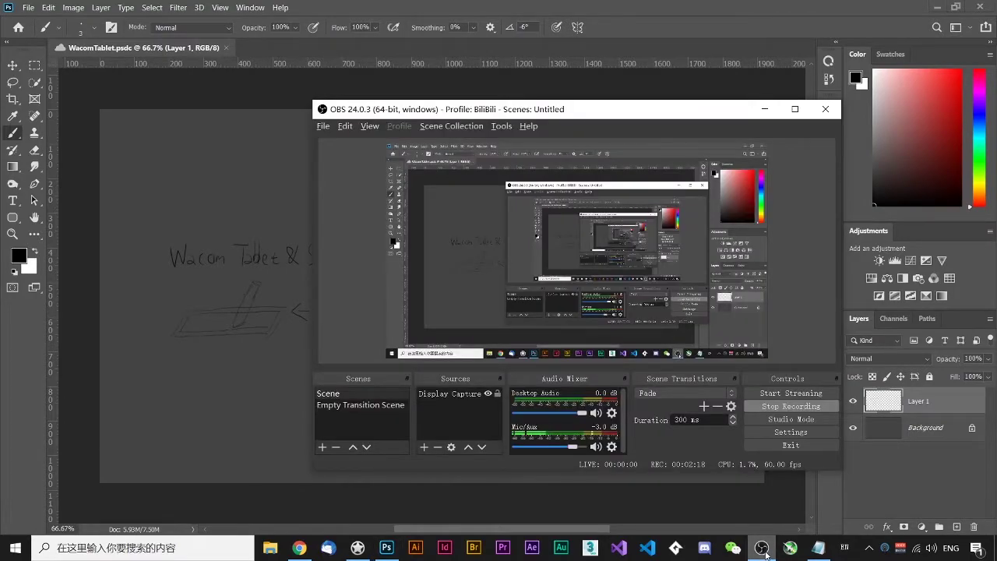
{"action": "left_click", "coordinate": [763, 550]}
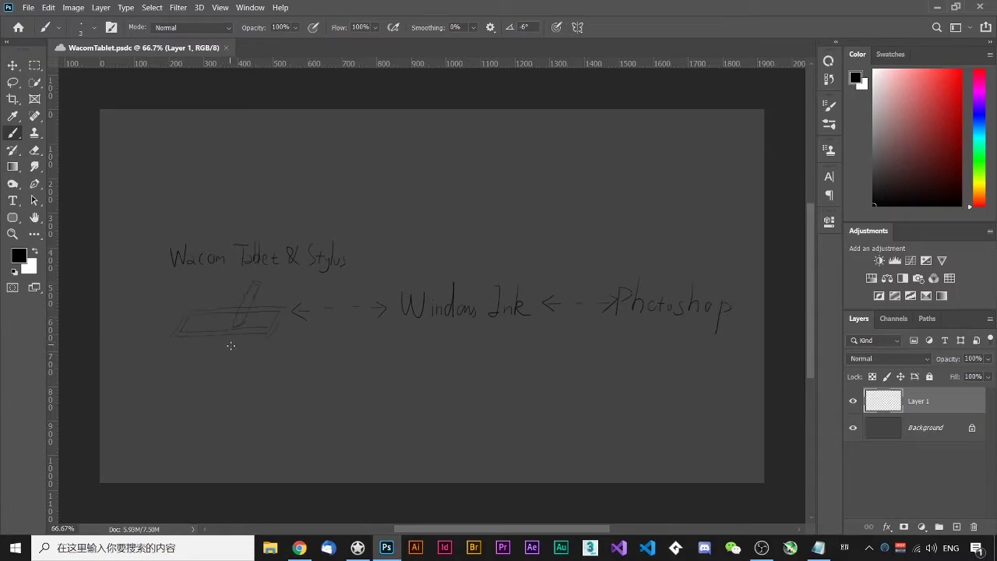
{"action": "left_click", "coordinate": [304, 549]}
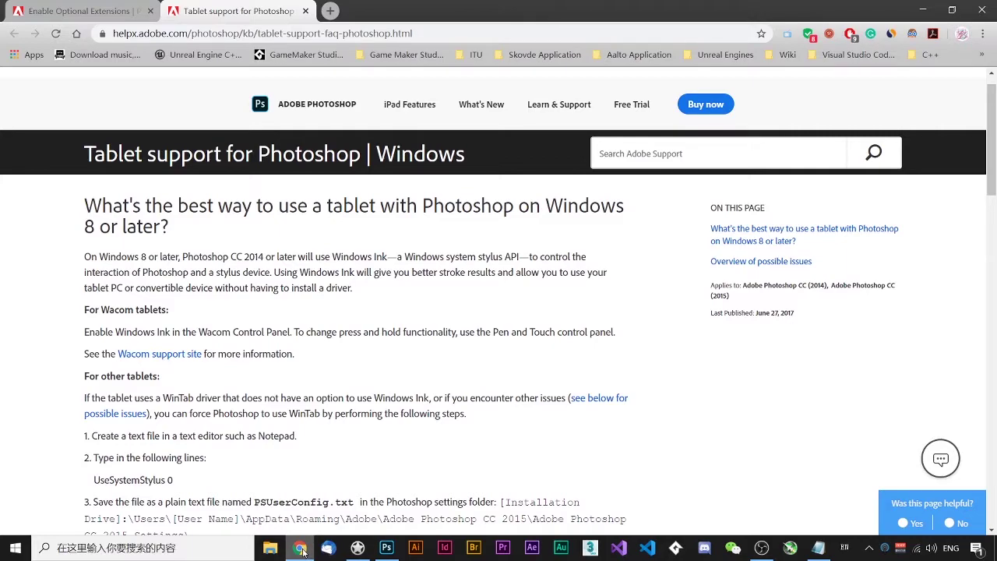
{"action": "left_click", "coordinate": [303, 548]}
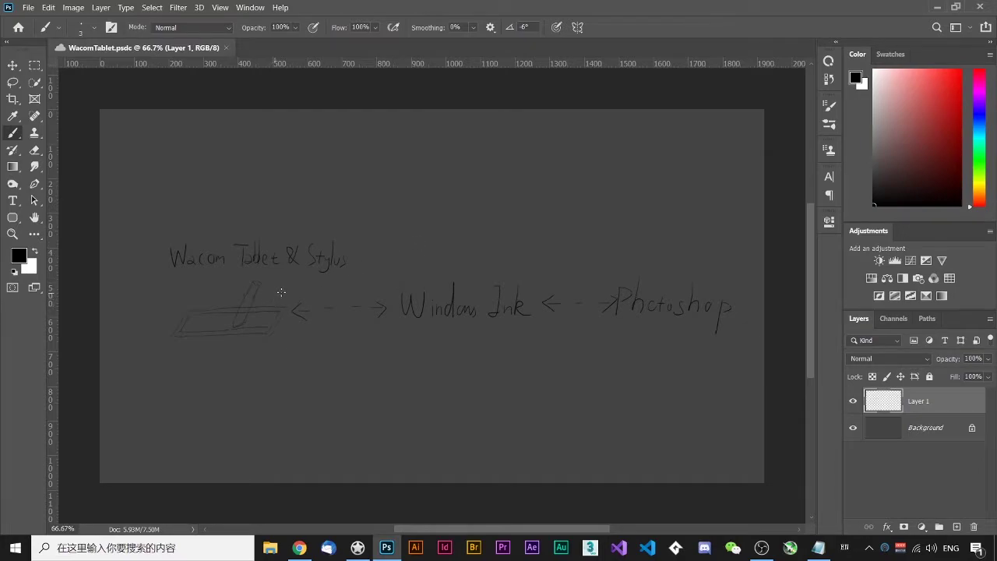
Emphasize the handwritten Windows Ink label in the diagram with brush-drawn underlines and outlines
{"action": "mouse_move", "coordinate": [401, 329]}
{"action": "left_mouse_down"}
{"action": "mouse_move", "coordinate": [455, 339]}
{"action": "mouse_move", "coordinate": [529, 322]}
{"action": "mouse_move", "coordinate": [498, 272]}
{"action": "mouse_move", "coordinate": [397, 298]}
{"action": "mouse_move", "coordinate": [446, 332]}
{"action": "mouse_move", "coordinate": [499, 328]}
{"action": "left_mouse_up"}
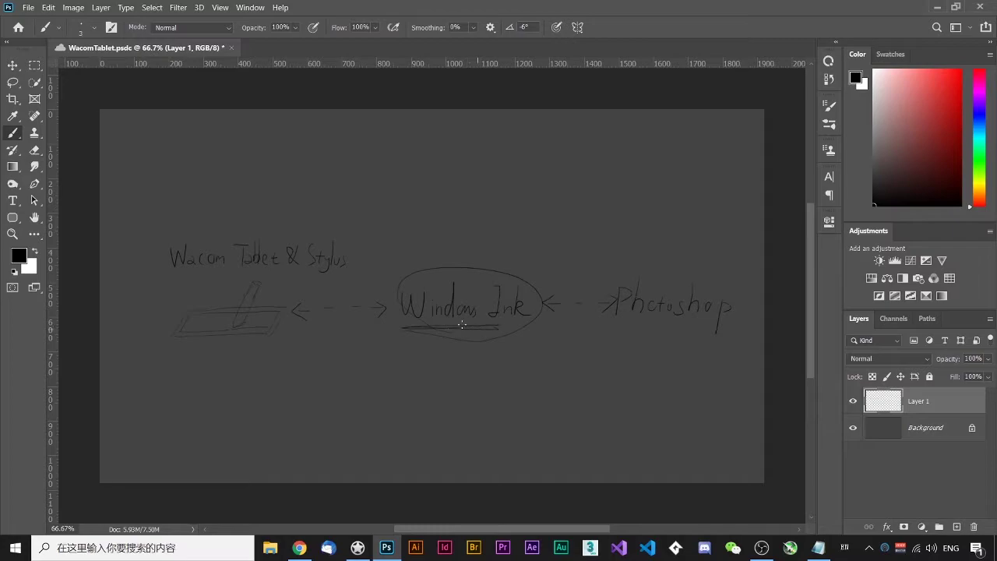
{"action": "mouse_move", "coordinate": [402, 319]}
{"action": "left_mouse_down"}
{"action": "mouse_move", "coordinate": [535, 327]}
{"action": "mouse_move", "coordinate": [404, 327]}
{"action": "mouse_move", "coordinate": [507, 288]}
{"action": "mouse_move", "coordinate": [403, 306]}
{"action": "mouse_move", "coordinate": [521, 287]}
{"action": "mouse_move", "coordinate": [523, 318]}
{"action": "left_mouse_up"}
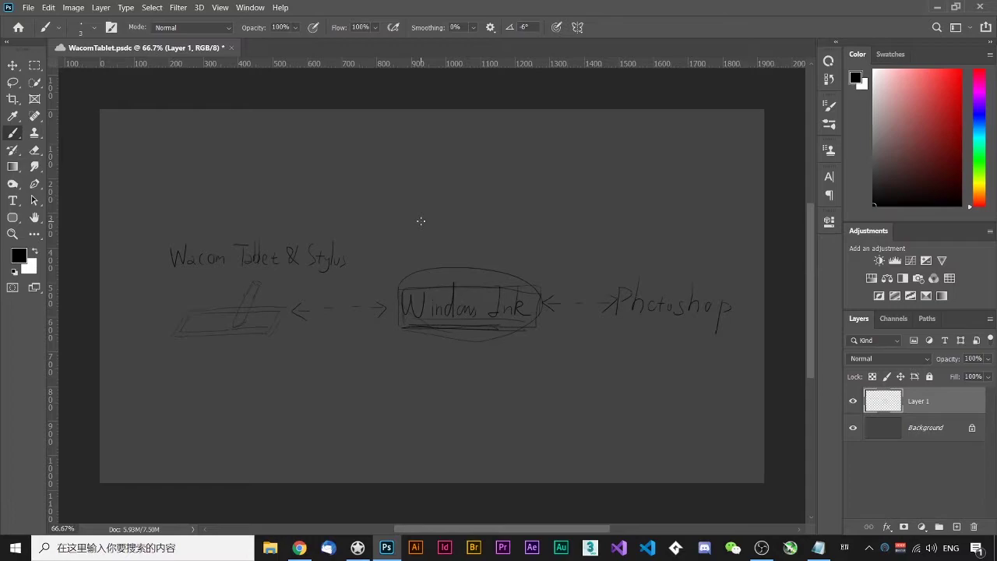
Draw a double-headed arrow under the diagram linking the tablet sketch directly to the Photoshop label, and save the document
{"action": "mouse_move", "coordinate": [257, 363]}
{"action": "left_mouse_down"}
{"action": "mouse_move", "coordinate": [608, 371]}
{"action": "mouse_move", "coordinate": [678, 331]}
{"action": "left_mouse_up"}
{"action": "left_click_drag", "start_coordinate": [228, 357], "coordinate": [242, 341]}
{"action": "left_click_drag", "start_coordinate": [666, 348], "coordinate": [688, 346]}
{"action": "key", "text": "ctrl+s"}
{"action": "left_click_drag", "start_coordinate": [235, 347], "coordinate": [229, 356]}
Open the Wacom tablet properties and inspect the Photoshop profile's pen and mapping settings, including the Windows Ink option
{"action": "left_click", "coordinate": [869, 547]}
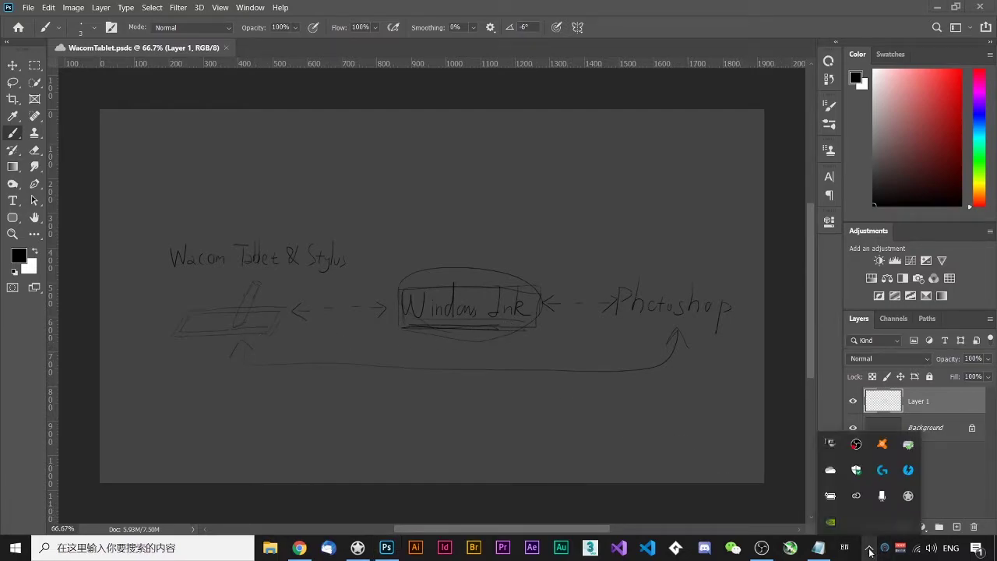
{"action": "left_click", "coordinate": [831, 451]}
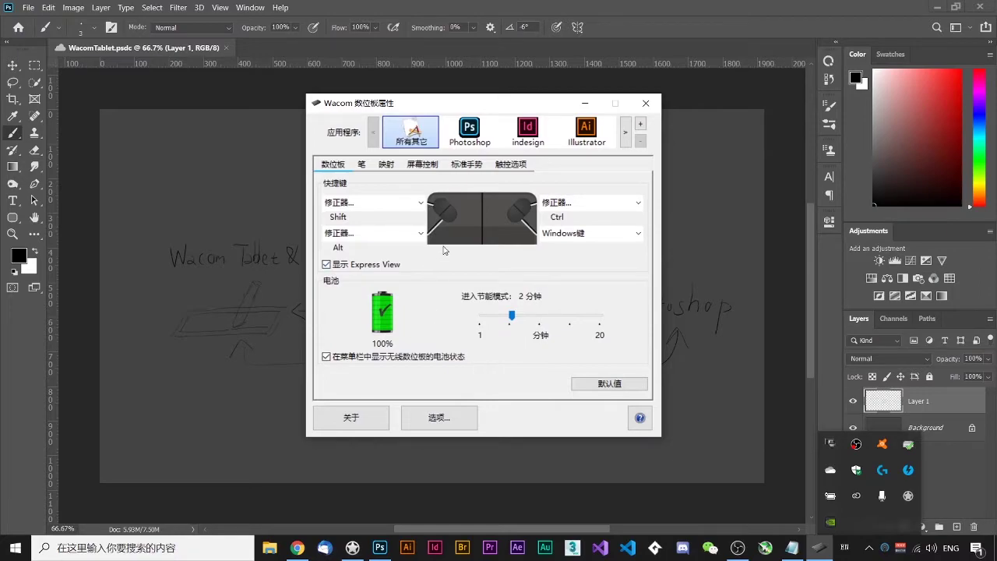
{"action": "left_click", "coordinate": [437, 279]}
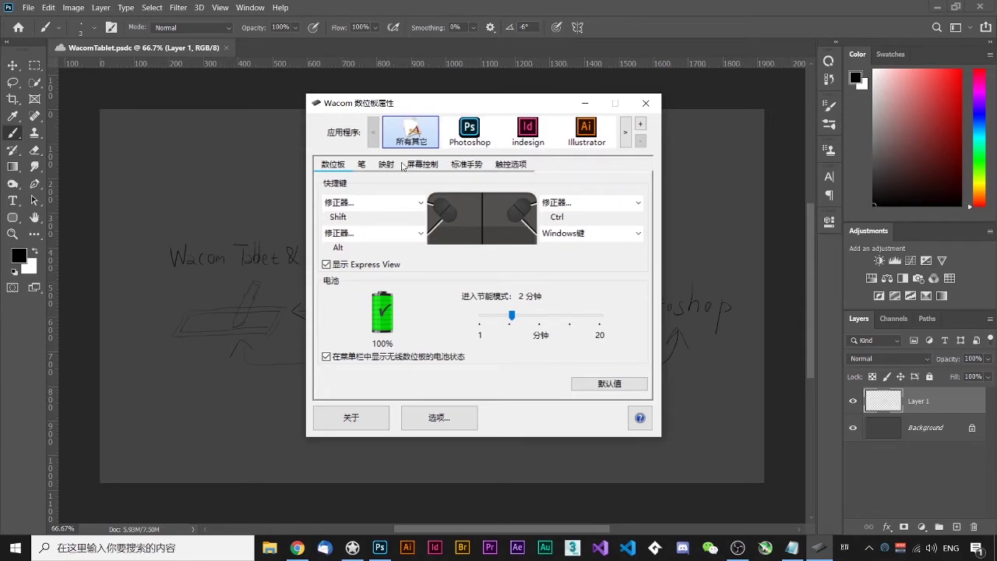
{"action": "left_click", "coordinate": [484, 139]}
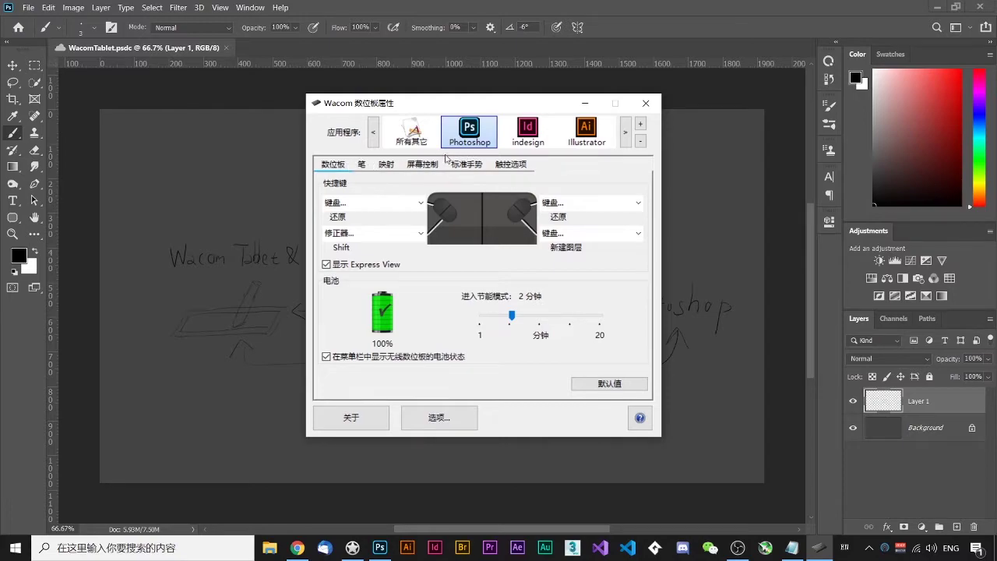
{"action": "left_click", "coordinate": [385, 165]}
{"action": "left_click", "coordinate": [362, 164]}
{"action": "left_click", "coordinate": [389, 166]}
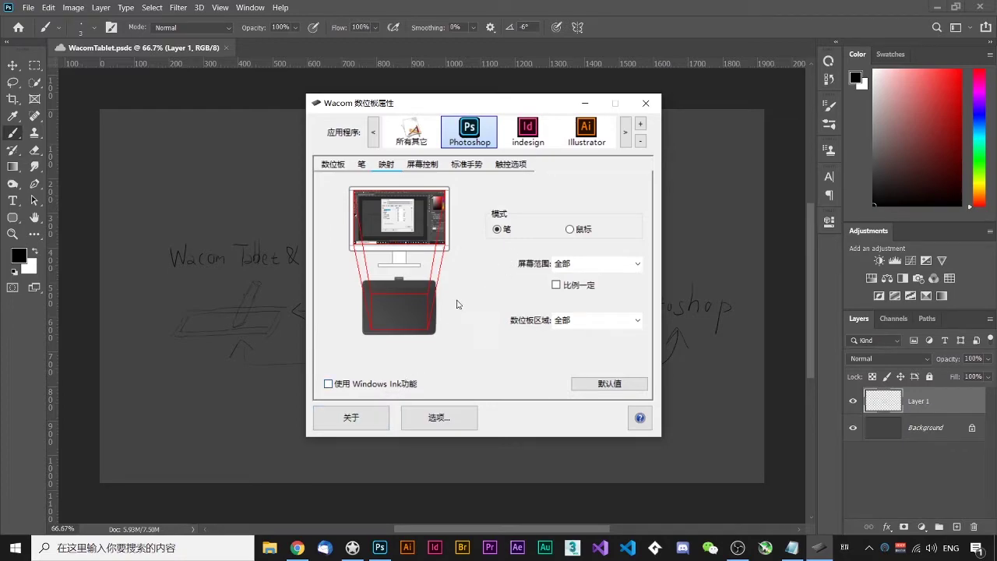
{"action": "left_click", "coordinate": [645, 103]}
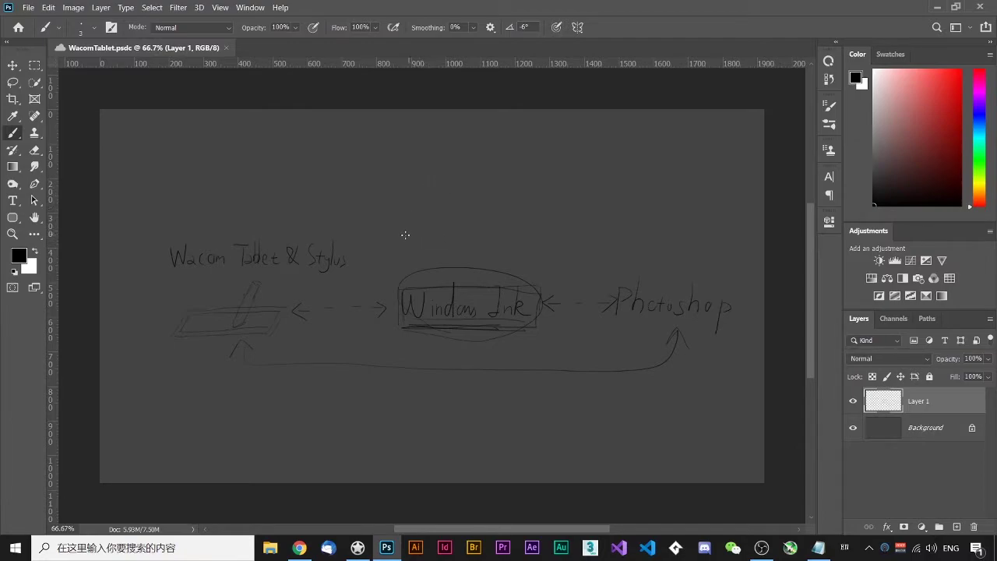
Draw a test brush stroke in the empty area above the Windows Ink label and erase it
{"action": "left_click_drag", "start_coordinate": [402, 234], "coordinate": [514, 178]}
{"action": "key", "text": "e"}
{"action": "mouse_move", "coordinate": [525, 177]}
{"action": "left_mouse_down"}
{"action": "mouse_move", "coordinate": [432, 243]}
{"action": "mouse_move", "coordinate": [493, 198]}
{"action": "mouse_move", "coordinate": [425, 223]}
{"action": "mouse_move", "coordinate": [504, 190]}
{"action": "mouse_move", "coordinate": [430, 223]}
{"action": "left_mouse_up"}
{"action": "key", "text": "b"}
{"action": "key", "text": "e"}
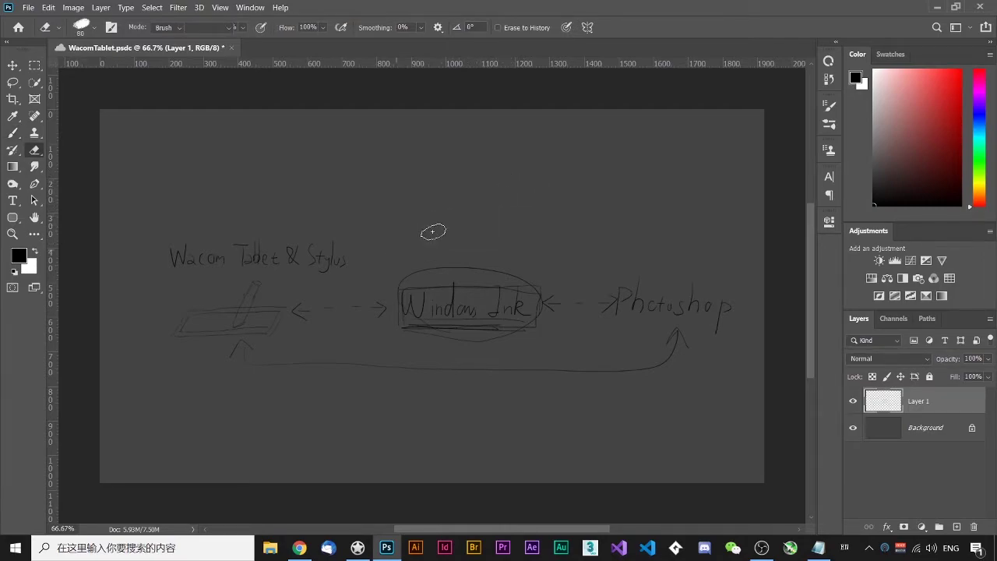
{"action": "key", "text": "b"}
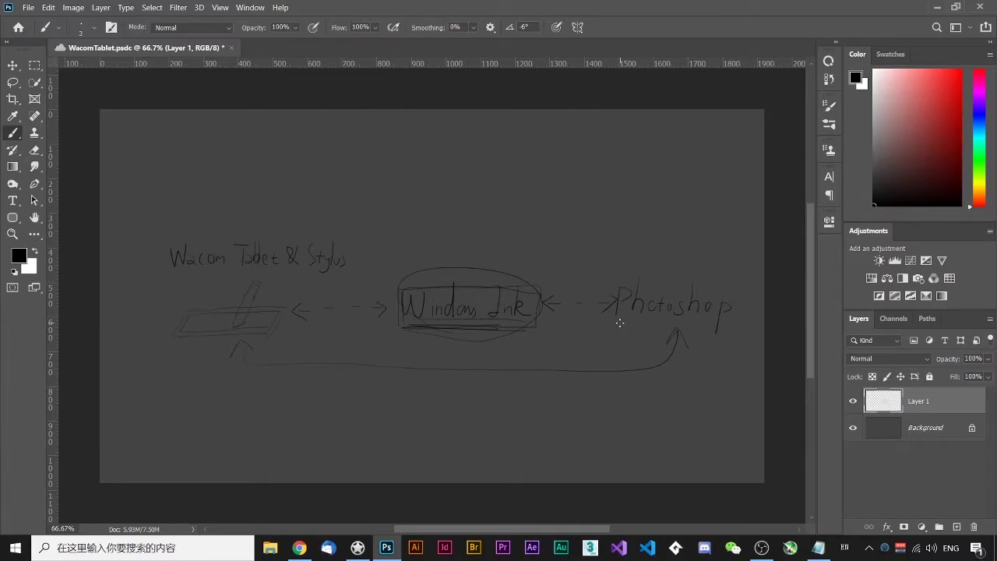
Underline the Photoshop label and add another underline beneath Windows Ink in the diagram
{"action": "left_click_drag", "start_coordinate": [624, 328], "coordinate": [721, 330]}
{"action": "left_click_drag", "start_coordinate": [424, 335], "coordinate": [510, 336]}
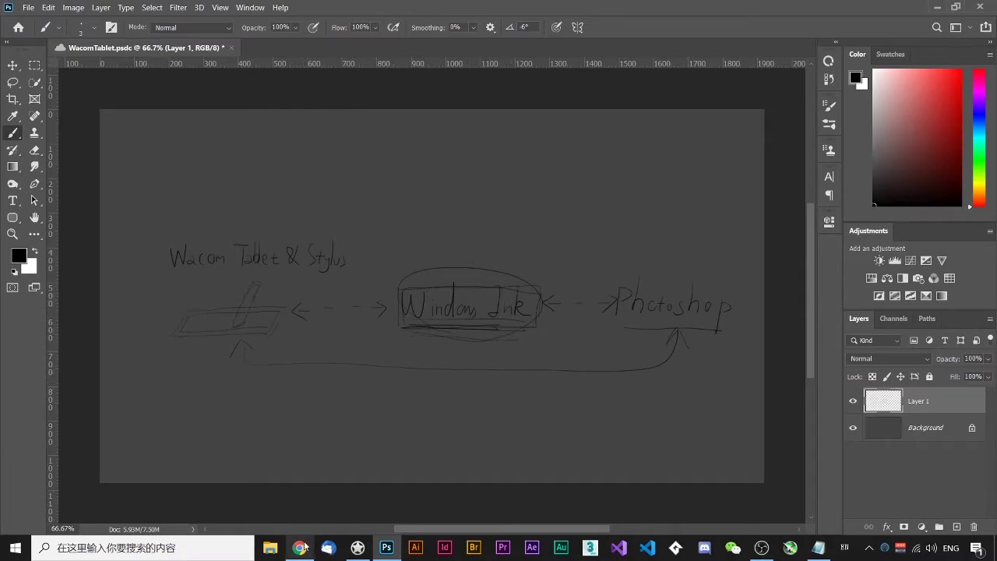
Switch to Chrome and examine the Turn off System Stylus section of the Enable optional extensions article
{"action": "mouse_move", "coordinate": [303, 546]}
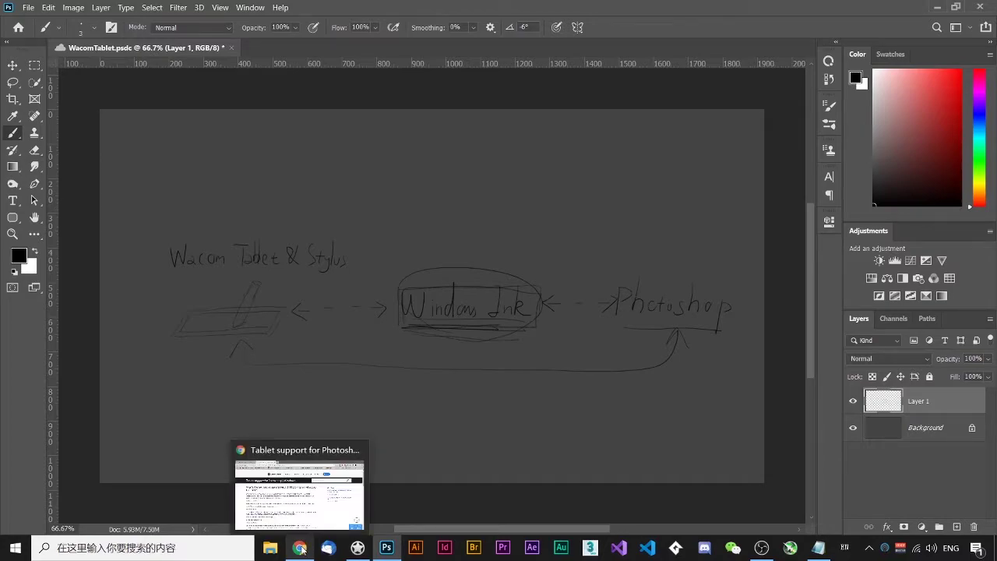
{"action": "left_click", "coordinate": [315, 500]}
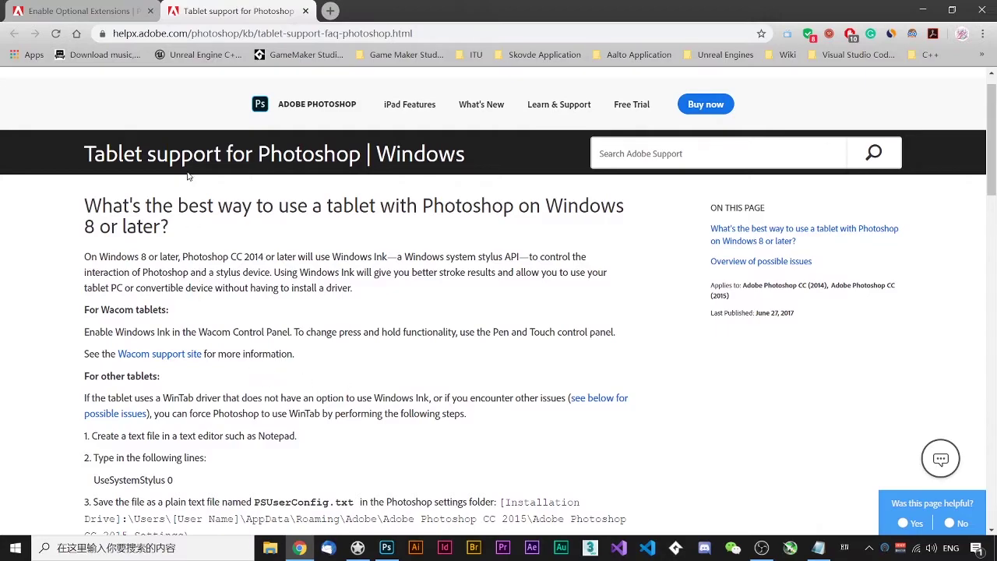
{"action": "left_click", "coordinate": [86, 11]}
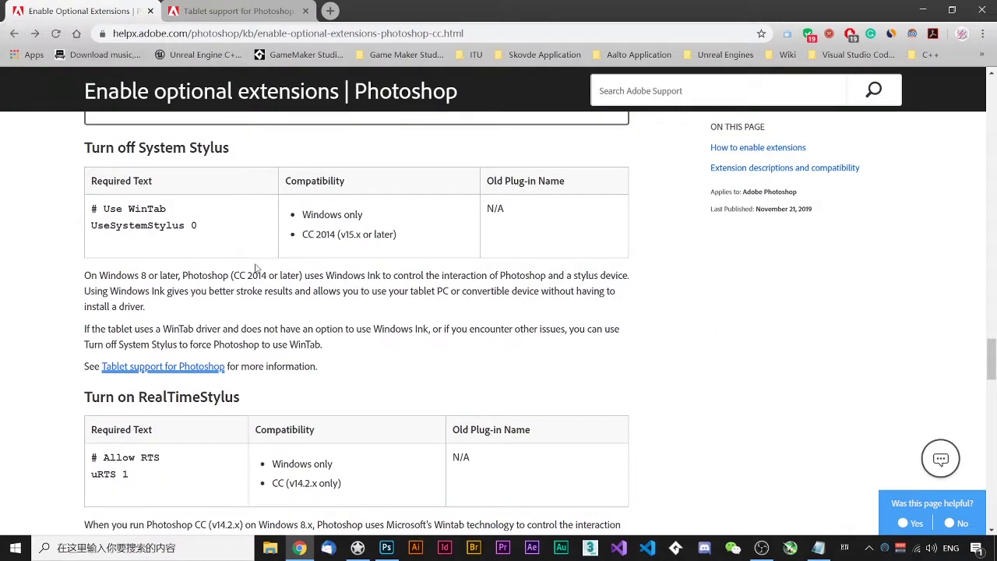
{"action": "scroll", "coordinate": [275, 347], "scroll_direction": "up", "scroll_amount": 1}
{"action": "scroll", "coordinate": [275, 346], "scroll_direction": "down", "scroll_amount": 1}
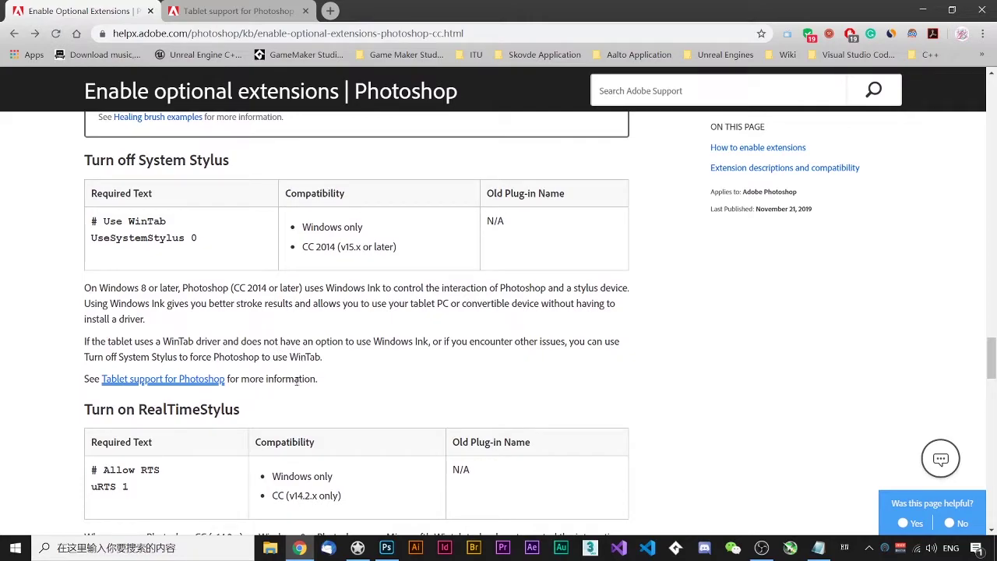
{"action": "scroll", "coordinate": [350, 336], "scroll_direction": "up", "scroll_amount": 2}
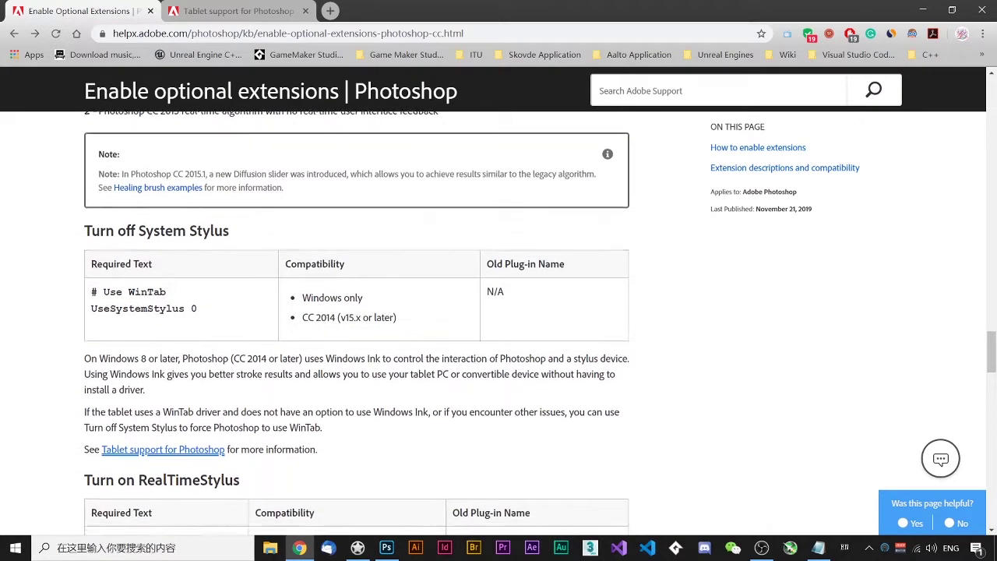
{"action": "scroll", "coordinate": [349, 335], "scroll_direction": "down", "scroll_amount": 1}
{"action": "scroll", "coordinate": [359, 356], "scroll_direction": "down", "scroll_amount": 1}
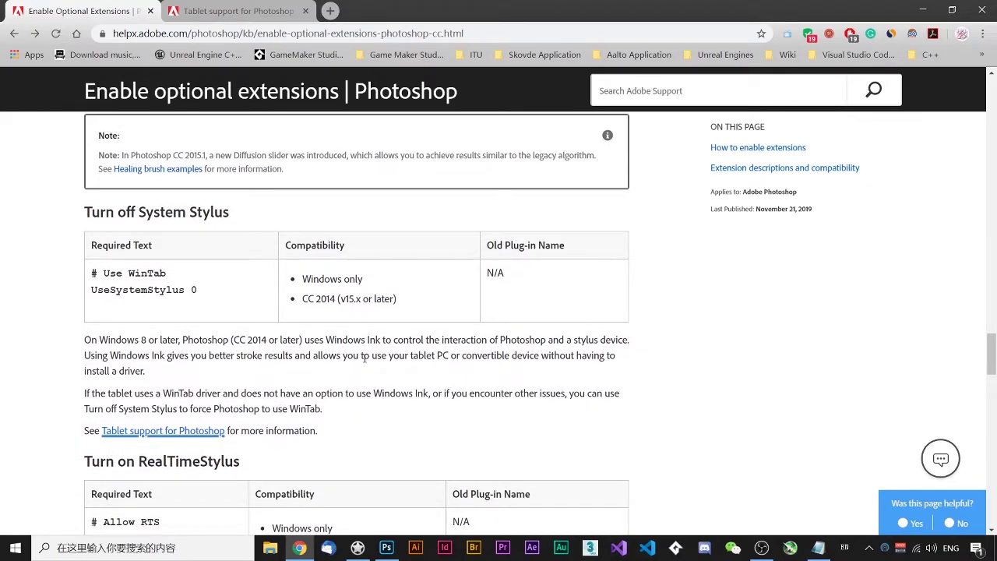
Search the article for "stylus" and read the required text and explanation under Turn off System Stylus
{"action": "left_click_drag", "start_coordinate": [994, 378], "coordinate": [993, 212]}
{"action": "key", "text": "ctrl+f"}
{"action": "type", "text": "stylus"}
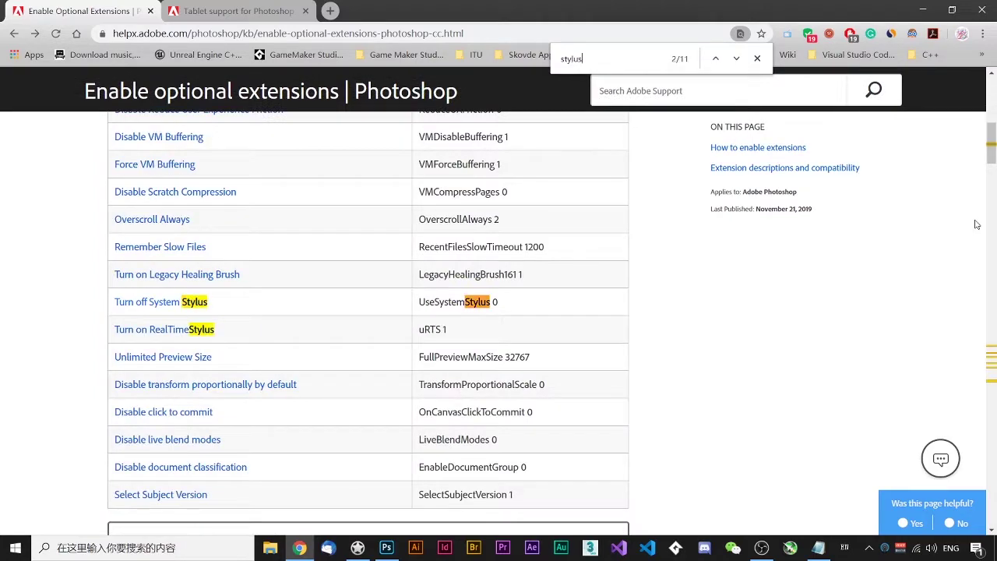
{"action": "key", "text": "Return"}
{"action": "key", "text": "Return"}
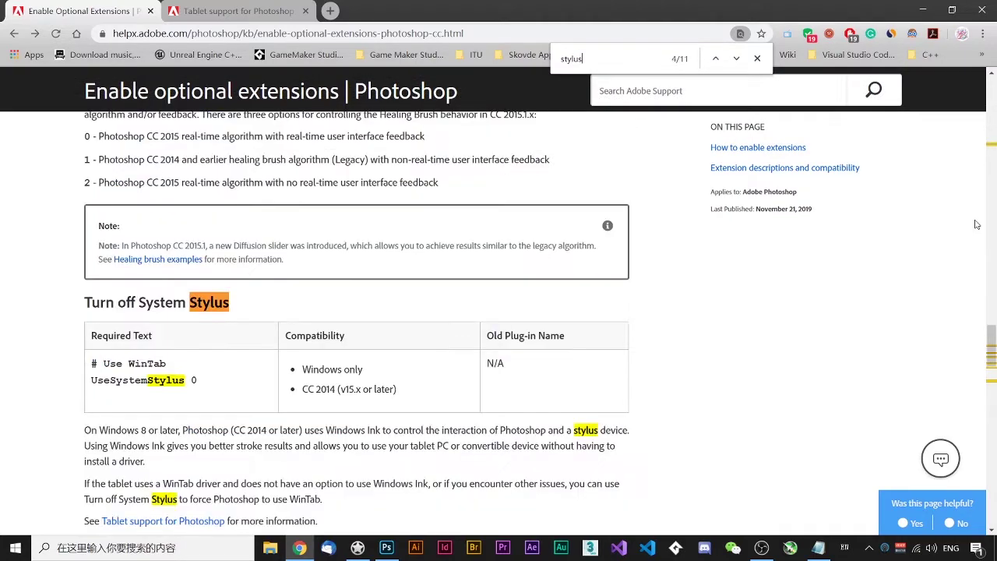
{"action": "key", "text": "Escape"}
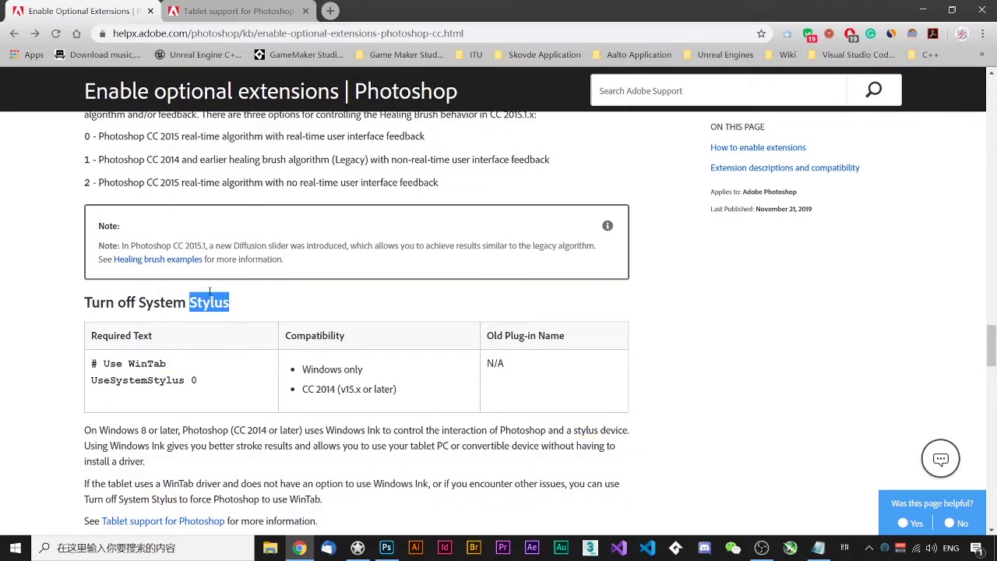
{"action": "left_click", "coordinate": [238, 370]}
{"action": "scroll", "coordinate": [225, 394], "scroll_direction": "down", "scroll_amount": 1}
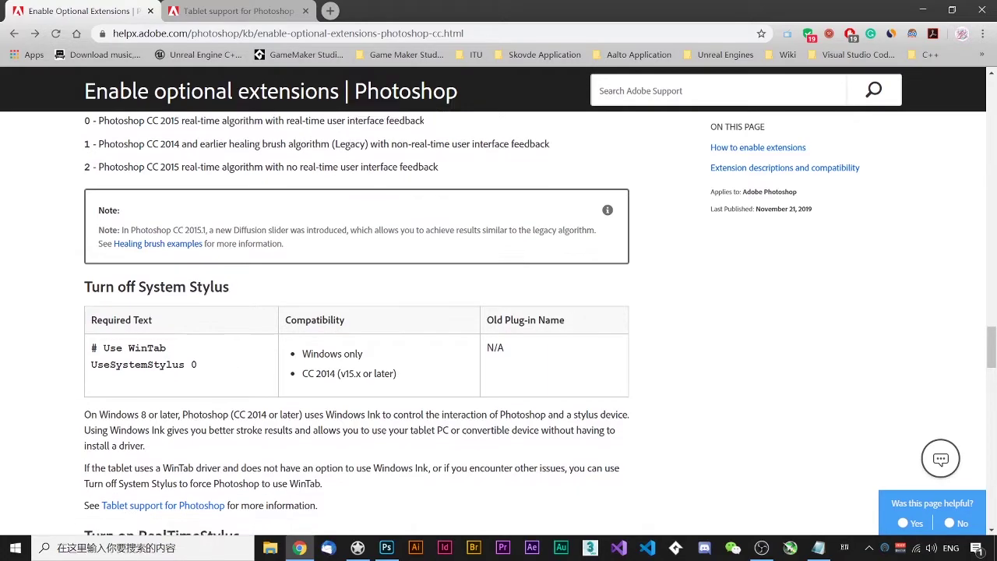
{"action": "scroll", "coordinate": [202, 364], "scroll_direction": "down", "scroll_amount": 1}
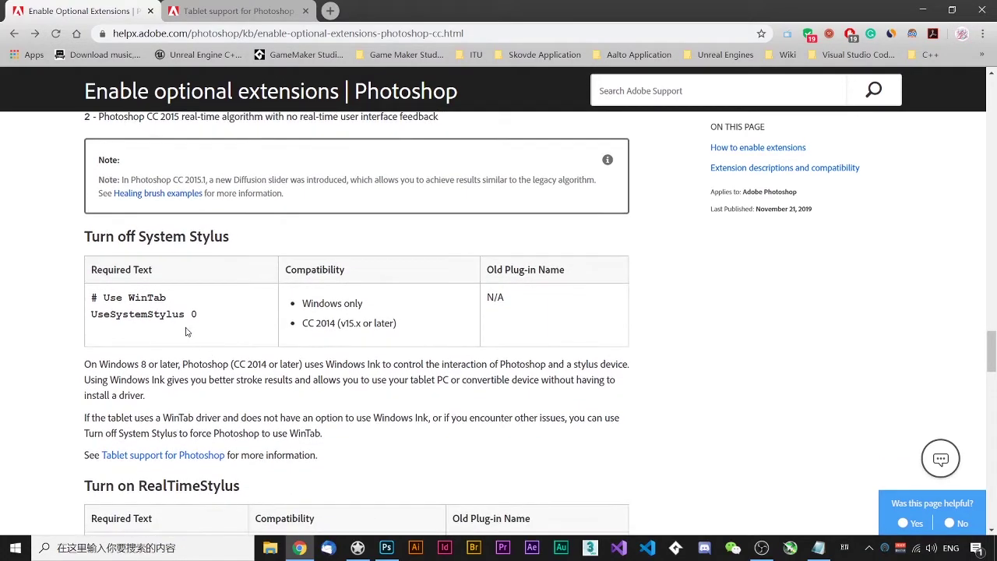
{"action": "scroll", "coordinate": [167, 351], "scroll_direction": "down", "scroll_amount": 1}
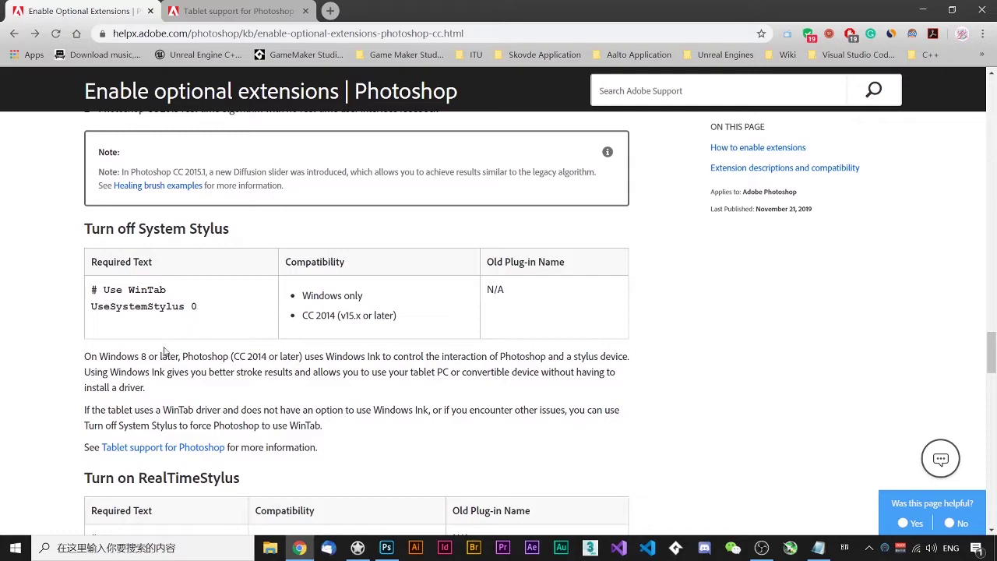
{"action": "scroll", "coordinate": [172, 349], "scroll_direction": "down", "scroll_amount": 1}
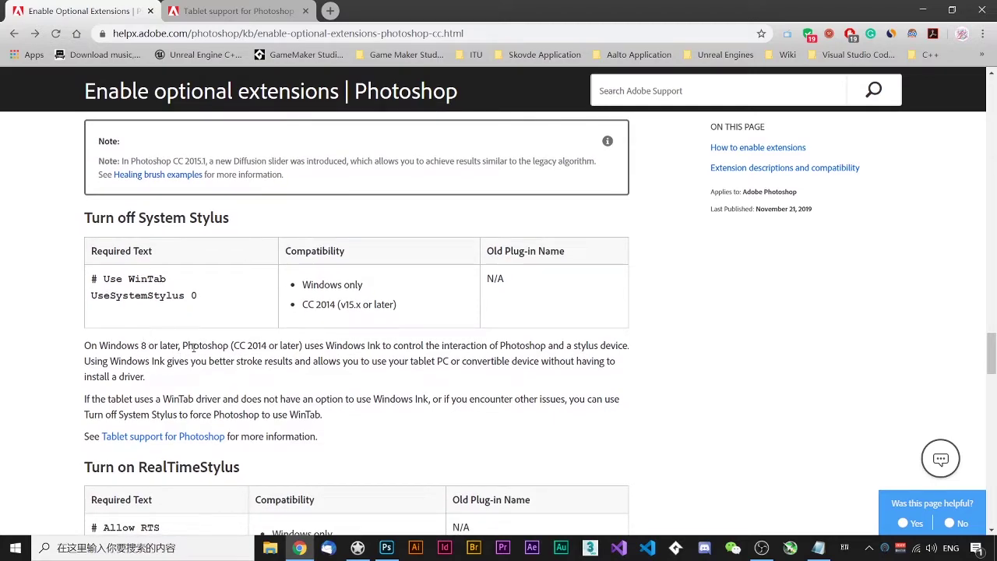
{"action": "scroll", "coordinate": [187, 372], "scroll_direction": "down", "scroll_amount": 1}
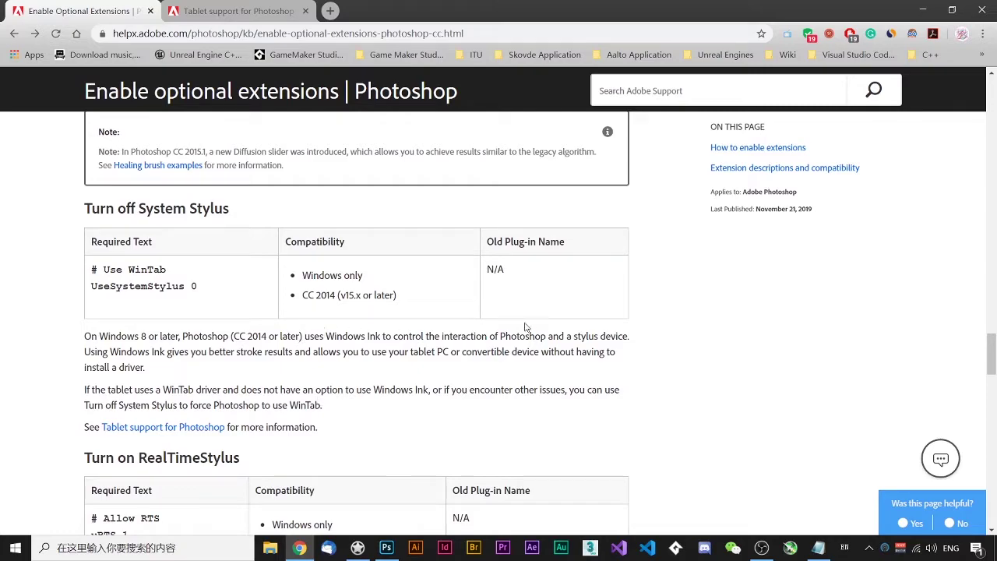
Bring up PSUserConfig.txt in Notepad and compare its lines with the required text in the article
{"action": "left_click", "coordinate": [817, 547]}
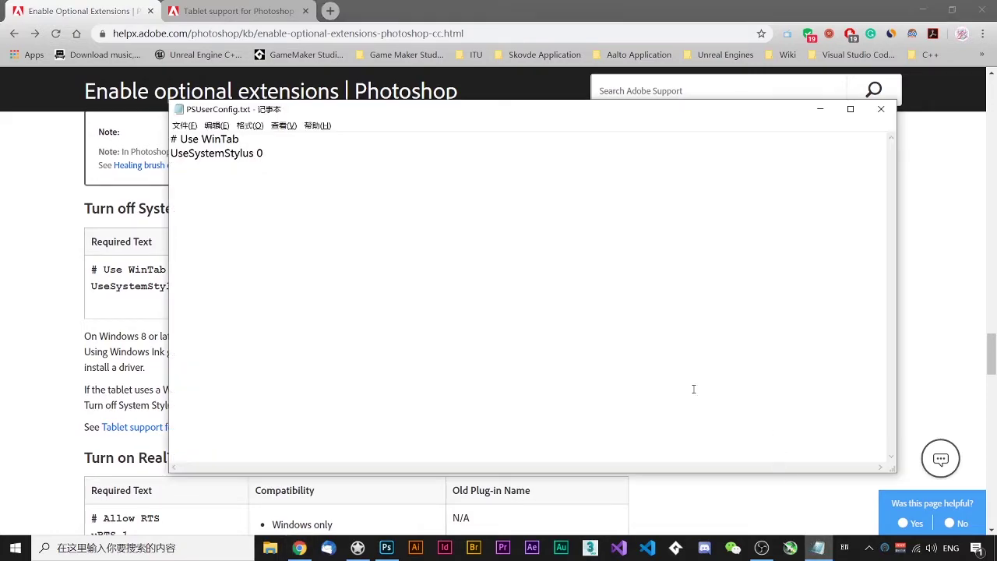
{"action": "left_click_drag", "start_coordinate": [411, 117], "coordinate": [462, 133]}
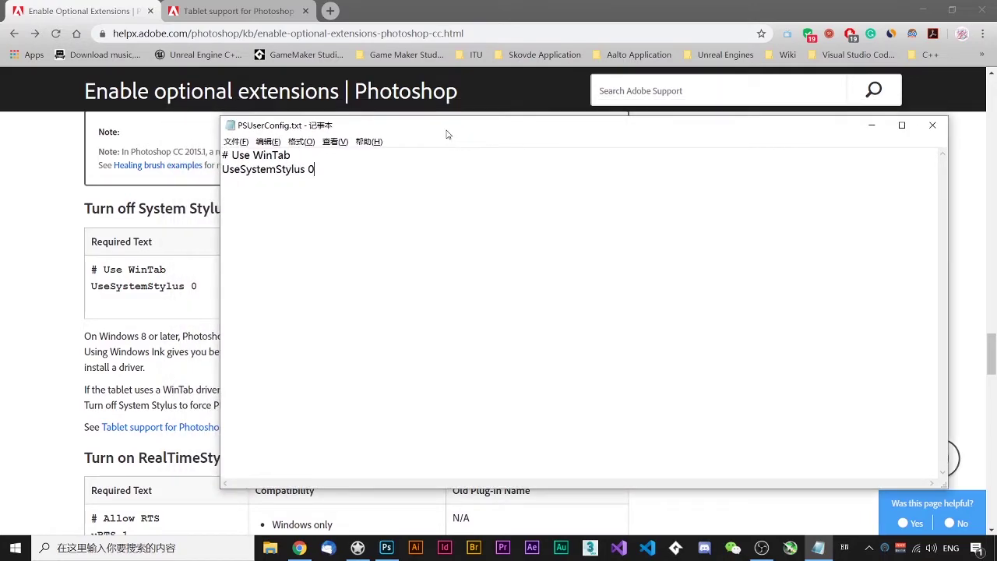
{"action": "key", "text": "alt+Tab"}
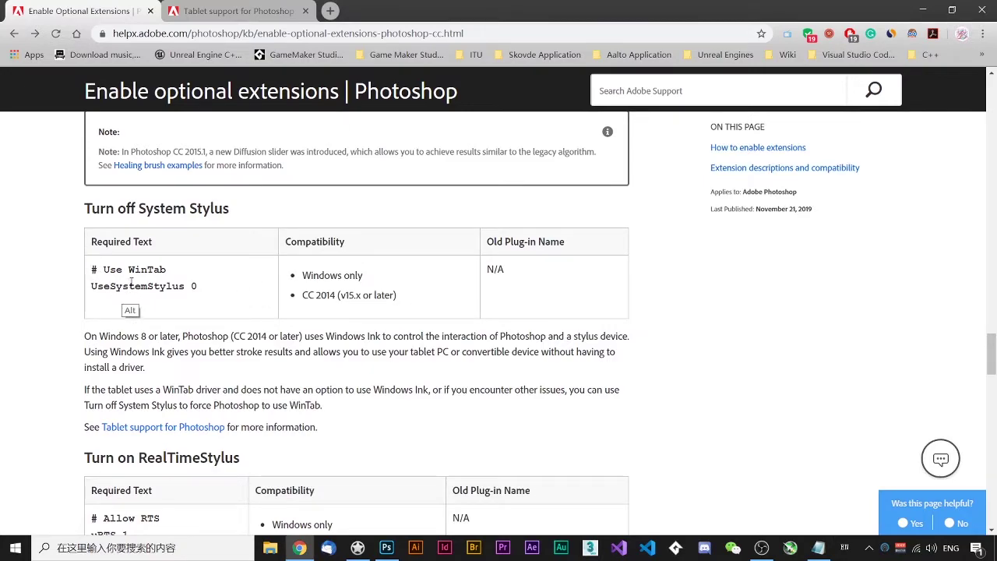
{"action": "key", "text": "alt+Tab"}
{"action": "left_click_drag", "start_coordinate": [293, 155], "coordinate": [216, 184]}
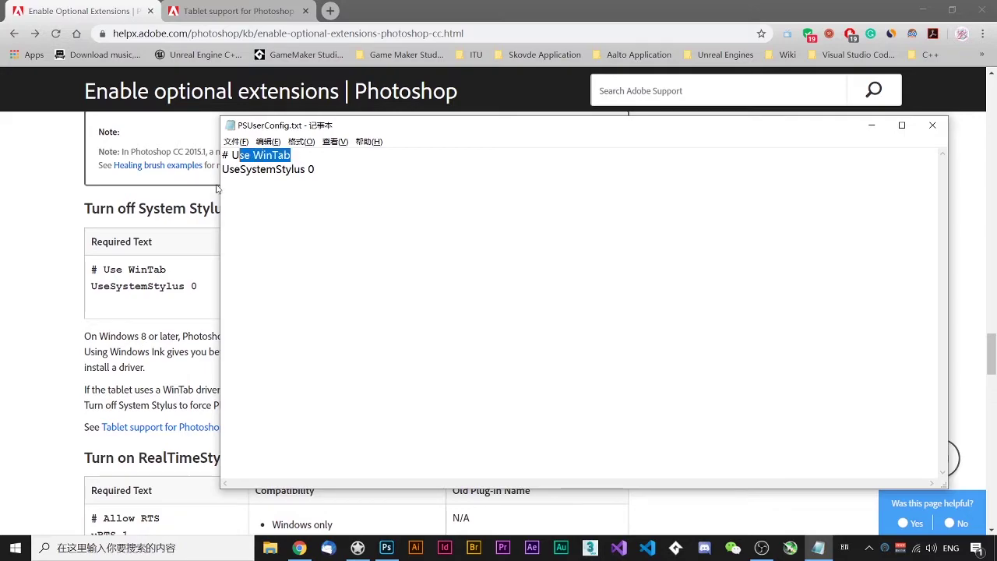
Check the UseSystemStylus 0 line in PSUserConfig.txt against the article's required text once more, and dismiss the on-screen keyboard
{"action": "left_click", "coordinate": [107, 287]}
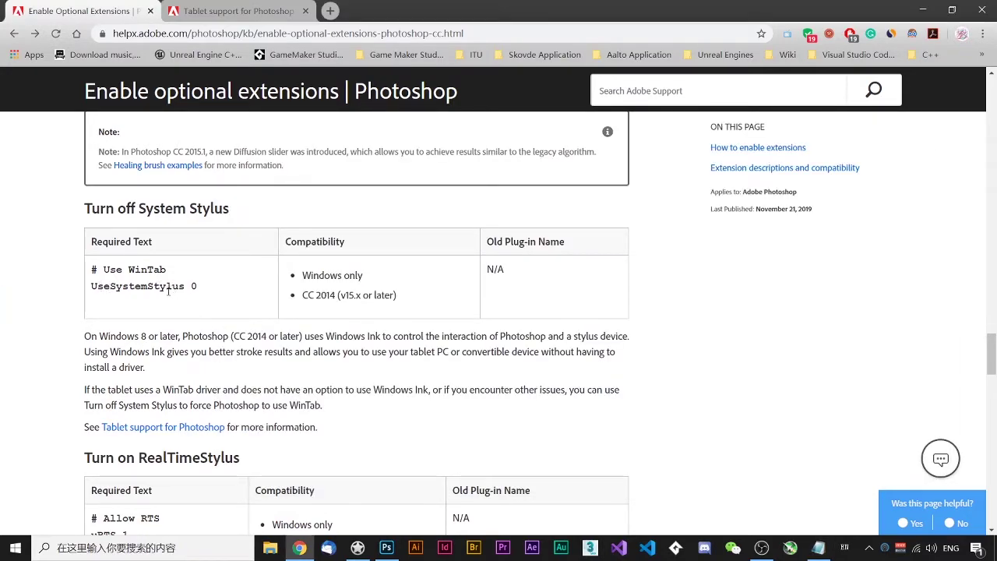
{"action": "key", "text": "alt+Tab"}
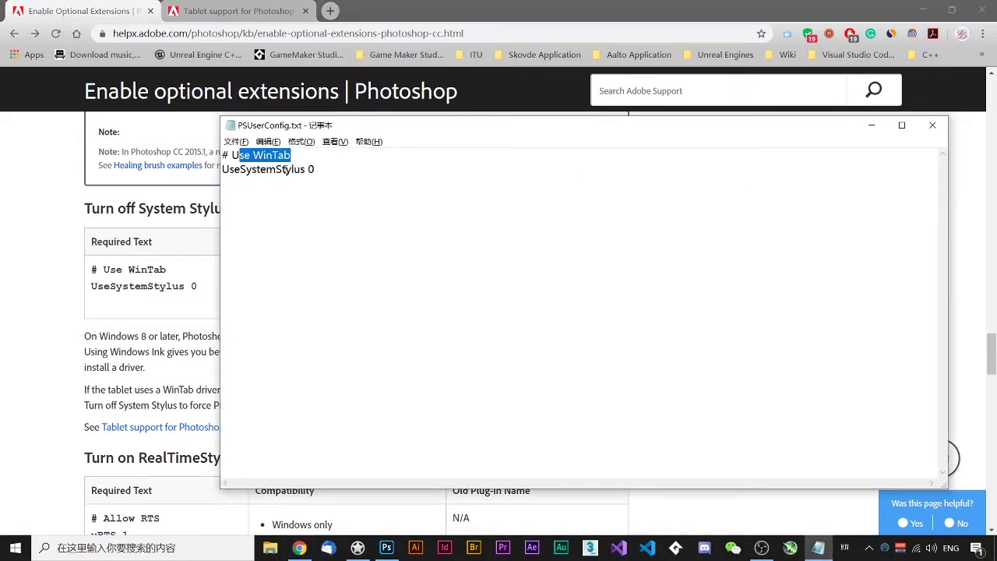
{"action": "left_click", "coordinate": [311, 172]}
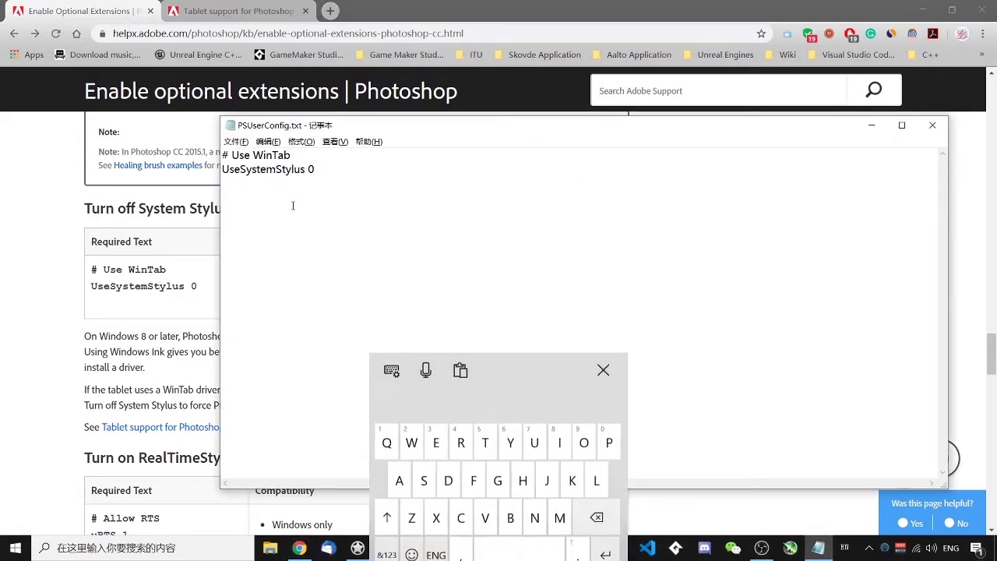
{"action": "left_click", "coordinate": [603, 352]}
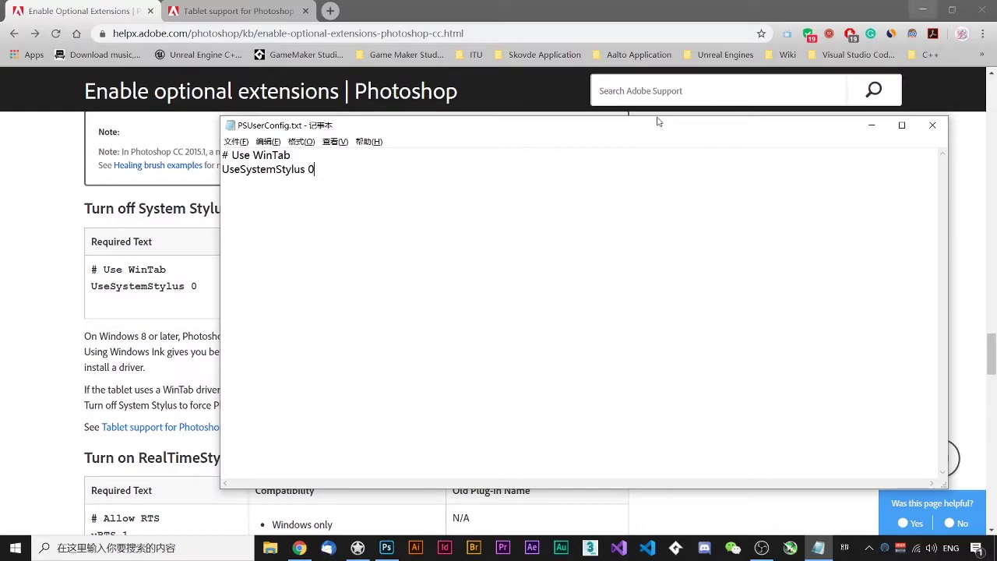
Clear Chrome and Notepad off the desktop and move the PSUserConfig file to an empty spot below the Docs folder
{"action": "left_click", "coordinate": [922, 10]}
{"action": "left_click", "coordinate": [940, 16]}
{"action": "left_click", "coordinate": [938, 7]}
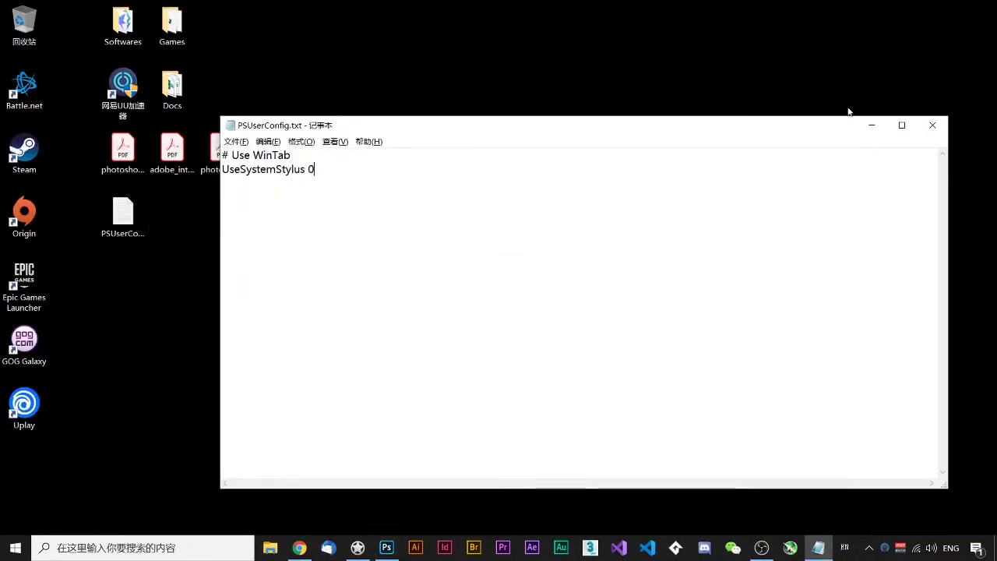
{"action": "left_click", "coordinate": [909, 125]}
{"action": "left_click_drag", "start_coordinate": [123, 238], "coordinate": [172, 310]}
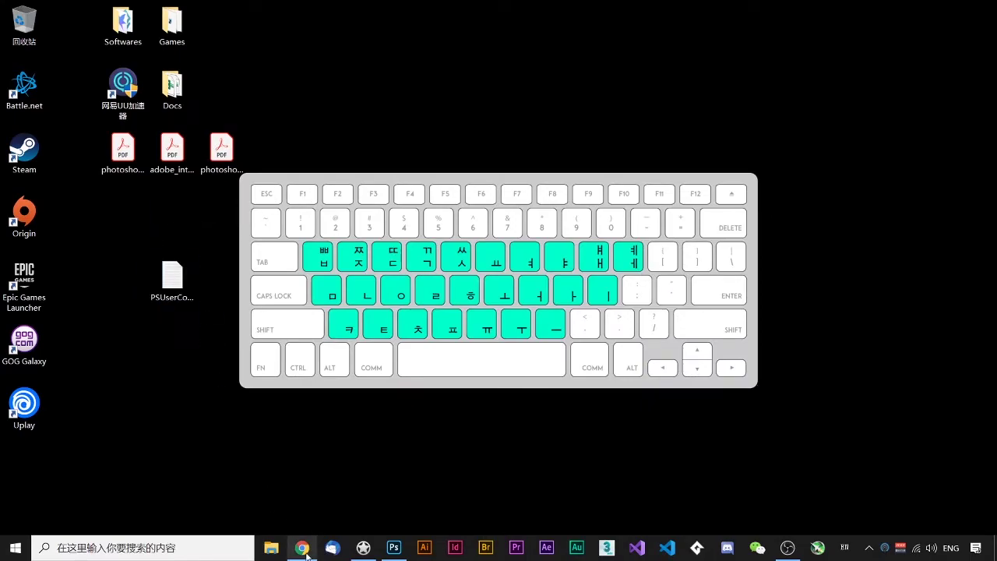
Return to the article in Chrome and read How to enable extensions from its beginning through the step on where to save PSUserConfig.txt
{"action": "left_click", "coordinate": [301, 547]}
{"action": "left_click_drag", "start_coordinate": [988, 358], "coordinate": [993, 100]}
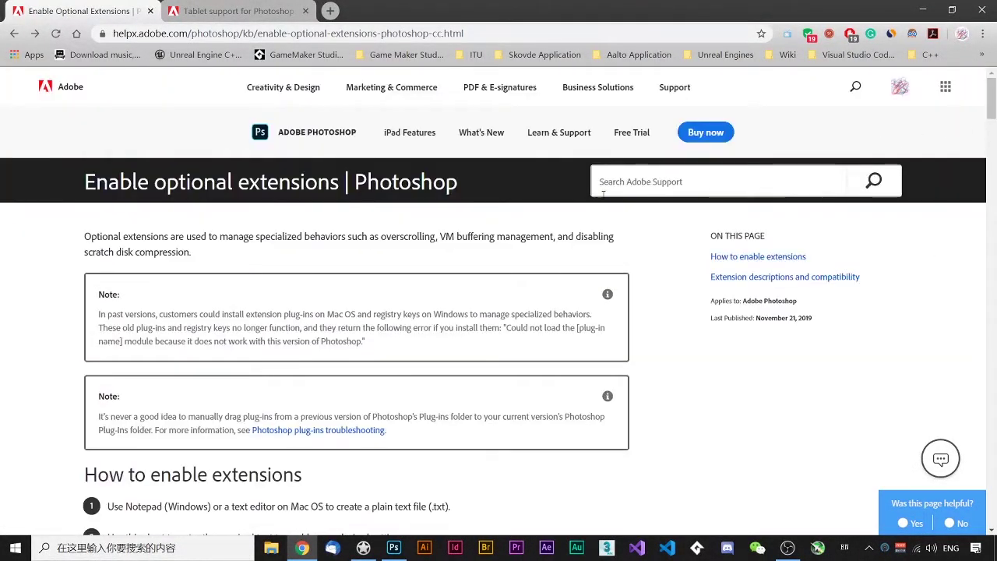
{"action": "scroll", "coordinate": [308, 342], "scroll_direction": "down", "scroll_amount": 1}
{"action": "scroll", "coordinate": [327, 398], "scroll_direction": "down", "scroll_amount": 6}
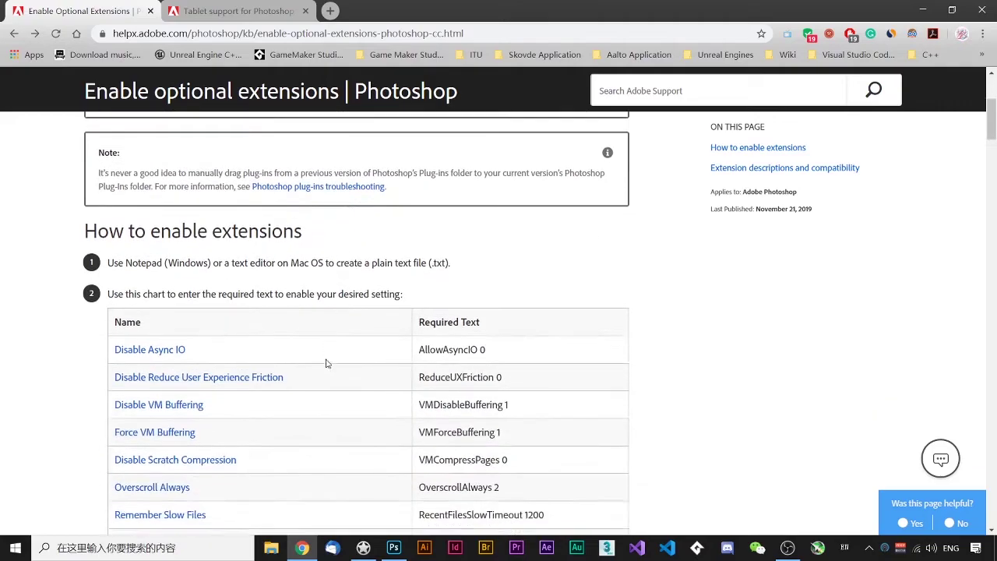
{"action": "scroll", "coordinate": [327, 371], "scroll_direction": "down", "scroll_amount": 3}
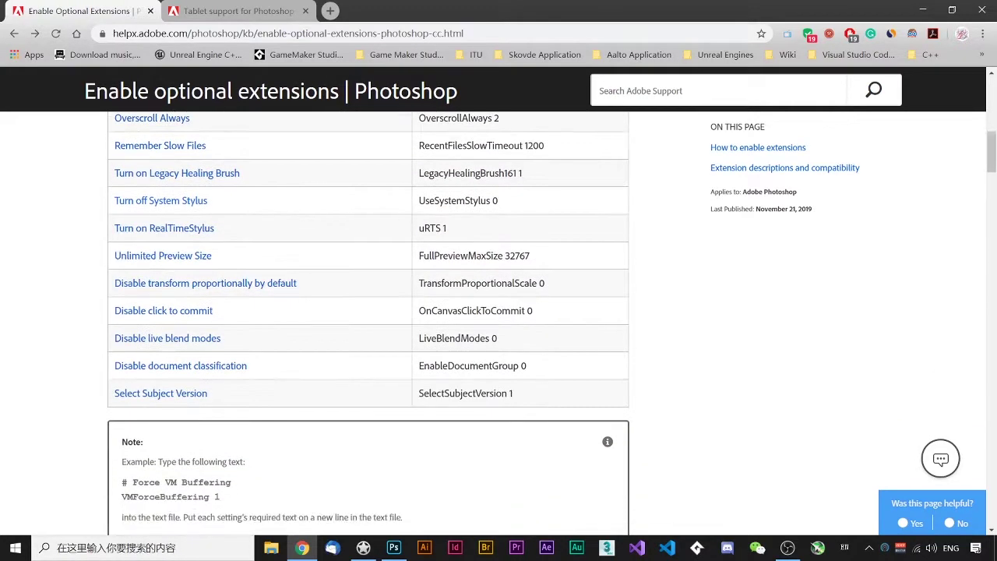
{"action": "scroll", "coordinate": [297, 320], "scroll_direction": "down", "scroll_amount": 2}
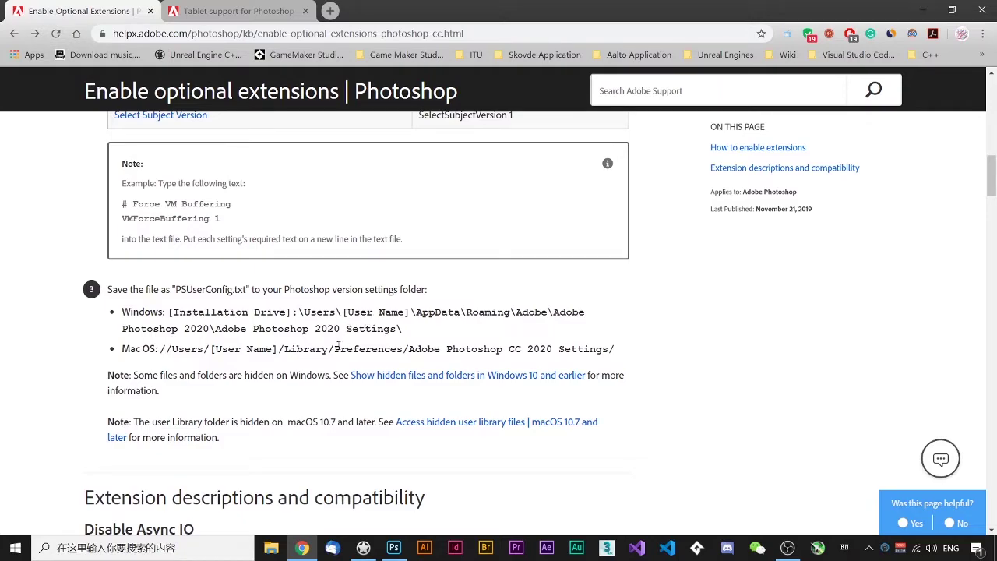
{"action": "left_click", "coordinate": [215, 548]}
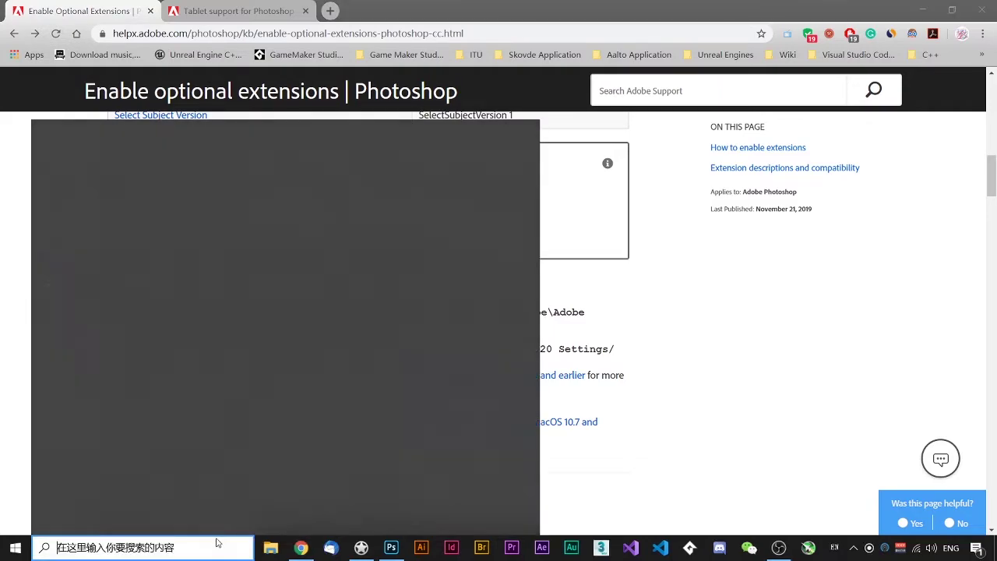
{"action": "type", "text": "appdate"}
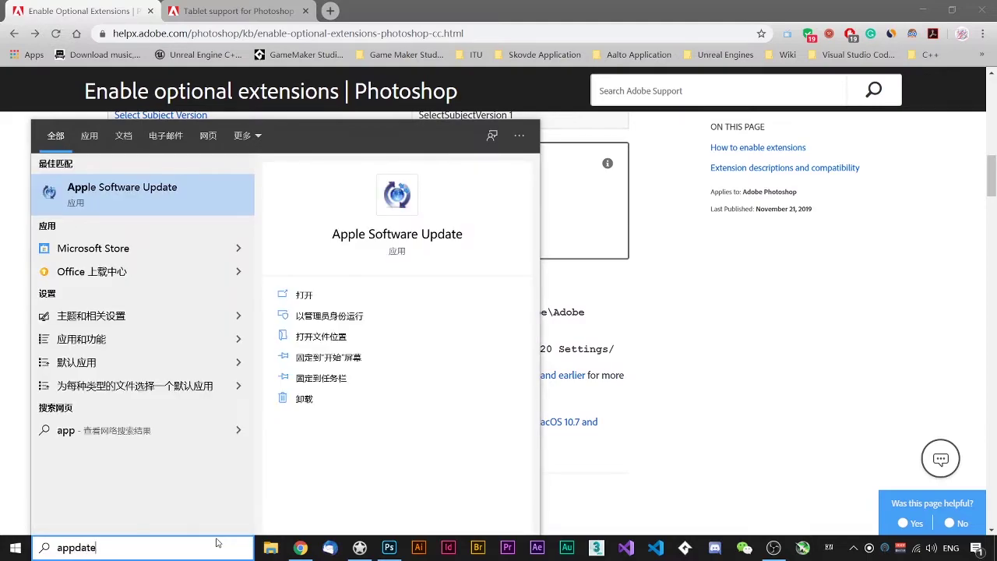
{"action": "key", "text": "BackSpace"}
{"action": "type", "text": "a"}
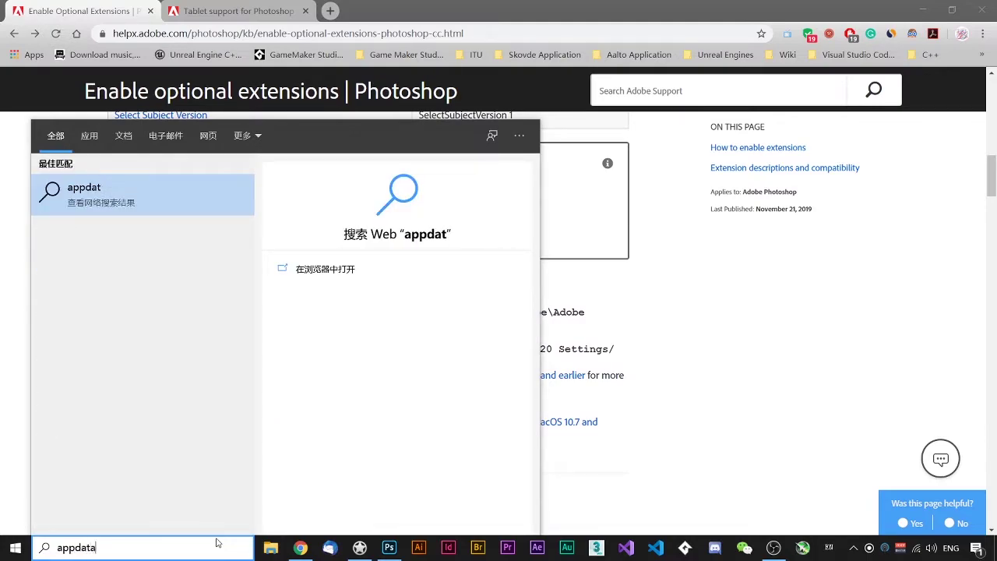
{"action": "key", "text": "BackSpace"}
{"action": "key", "text": "BackSpace"}
{"action": "key", "text": "BackSpace"}
{"action": "key", "text": "BackSpace"}
{"action": "key", "text": "Escape"}
{"action": "key", "text": "super"}
{"action": "key", "text": "Escape"}
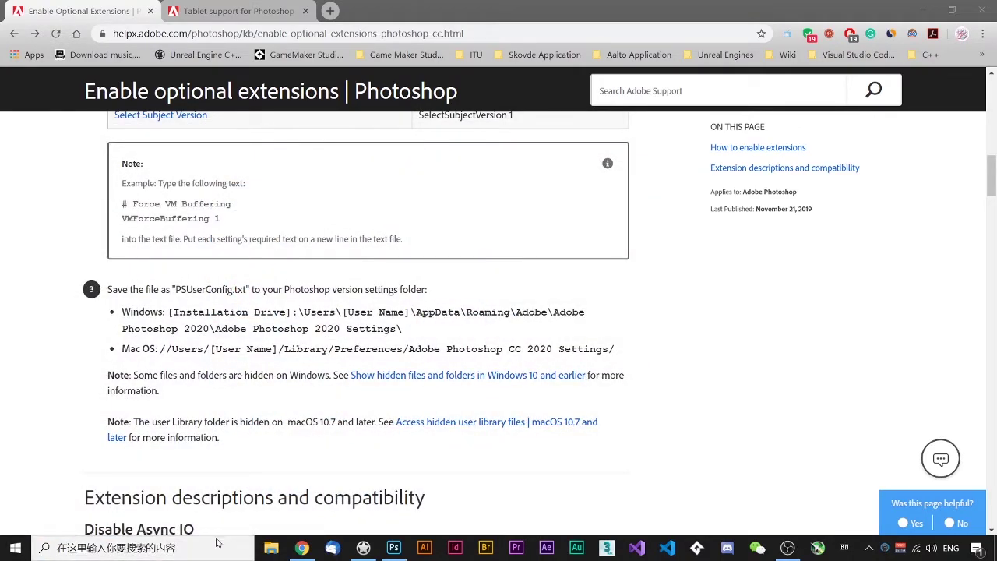
Open the OS (C:) drive in File Explorer and compare its folders with the Windows settings path given in the article
{"action": "key", "text": "super+d"}
{"action": "key", "text": "super+e"}
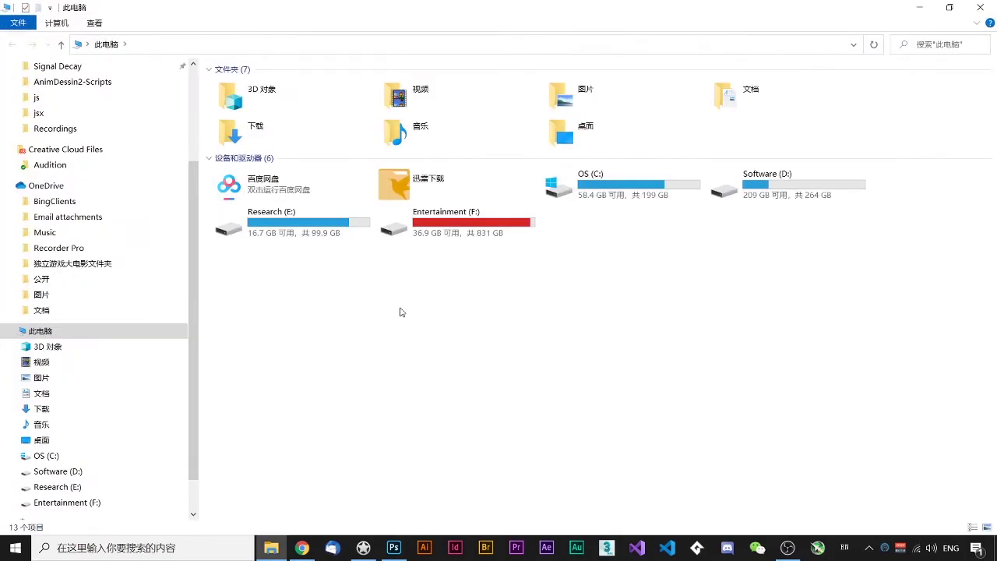
{"action": "double_click", "coordinate": [598, 184]}
{"action": "key", "text": "alt+Tab"}
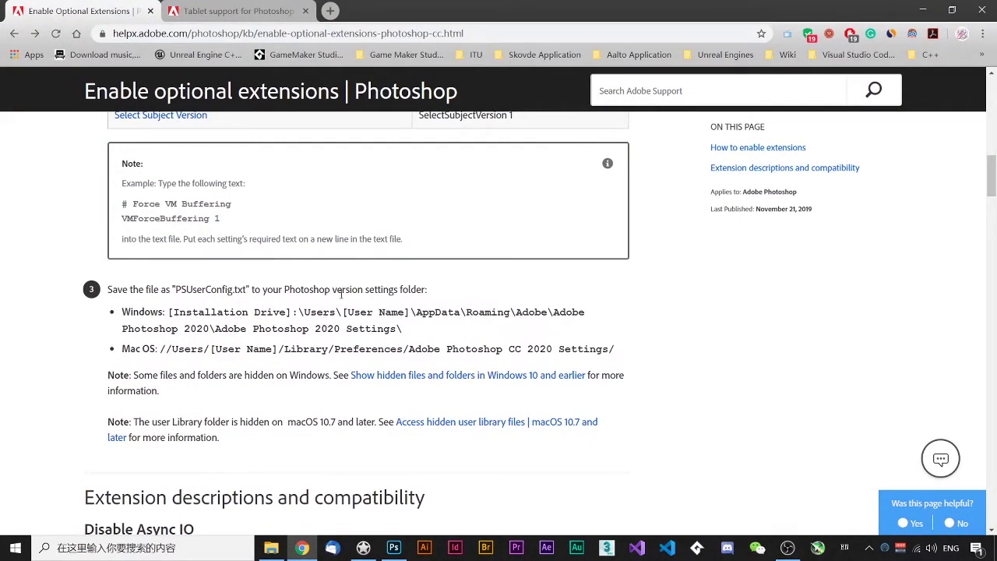
{"action": "key", "text": "alt+Tab"}
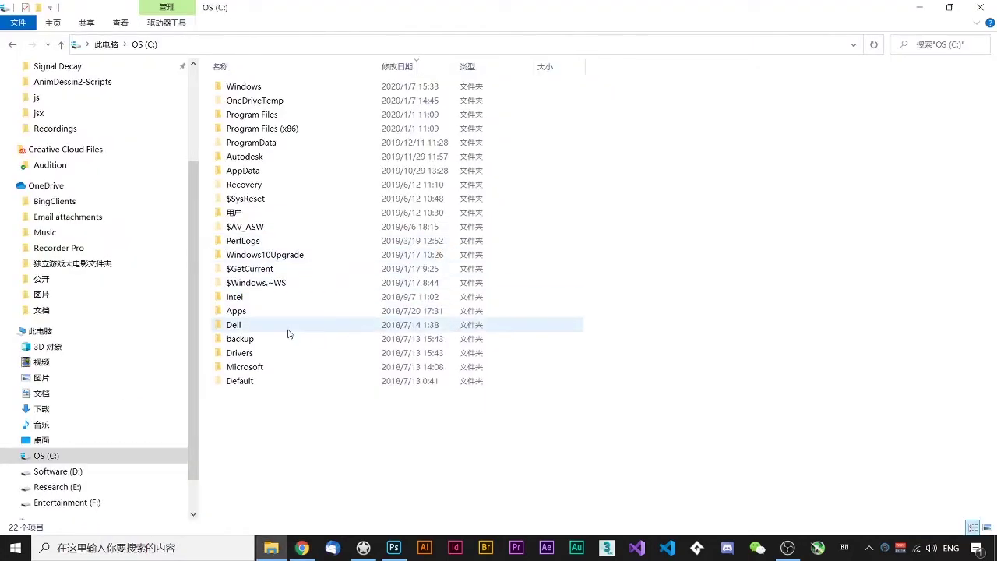
{"action": "key", "text": "alt+Tab"}
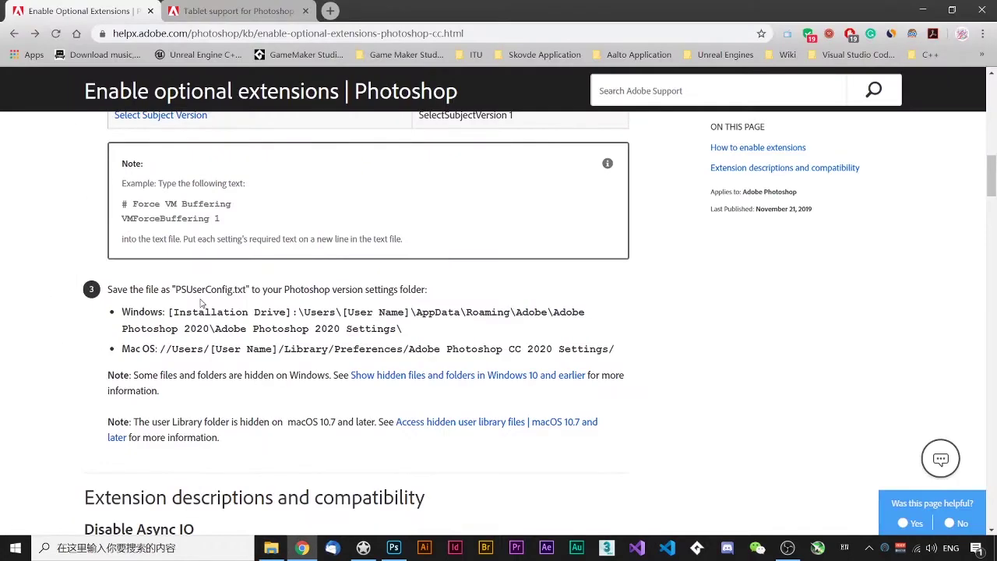
{"action": "key", "text": "alt+Tab"}
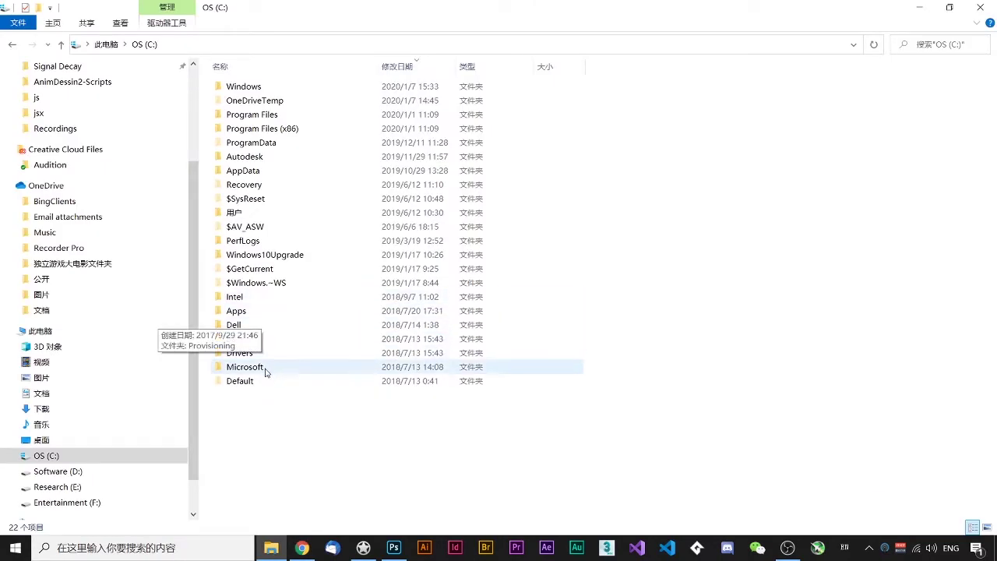
{"action": "key", "text": "alt+Tab"}
{"action": "key", "text": "alt+Tab"}
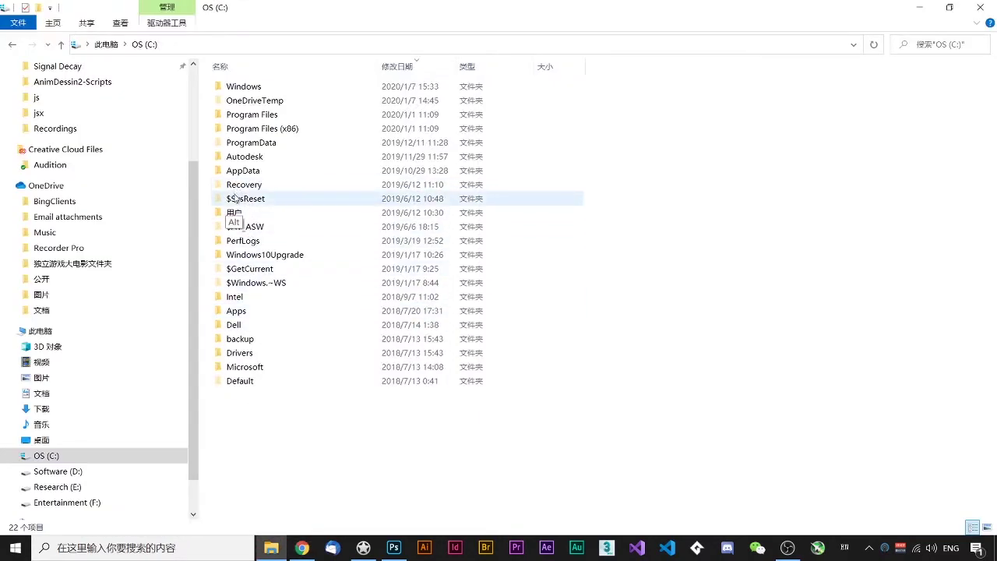
{"action": "key", "text": "alt+Tab"}
{"action": "key", "text": "alt+Tab"}
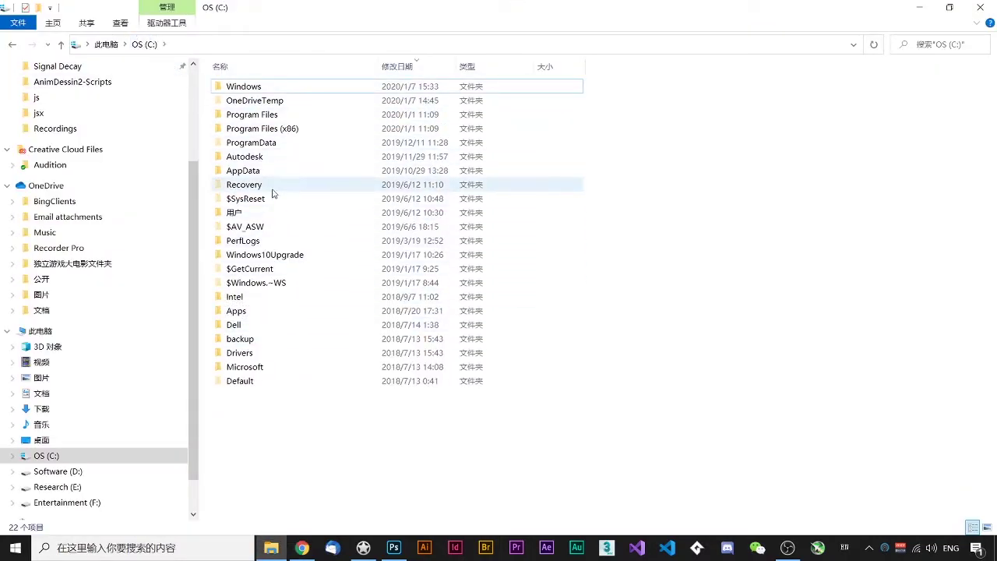
Open the 用户 (Users) folder and the account's own profile folder inside it, checking each level against the article's path
{"action": "left_click", "coordinate": [243, 219]}
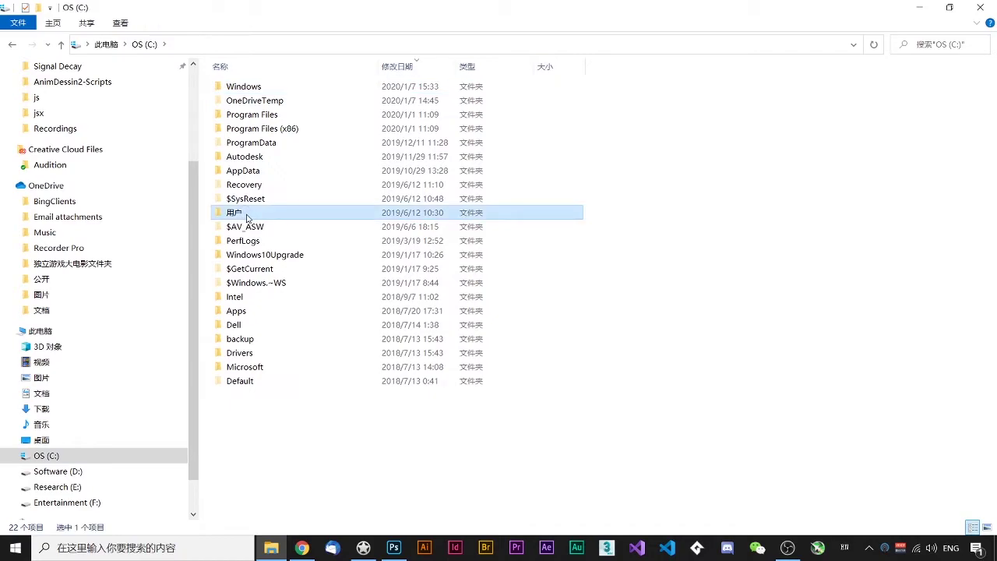
{"action": "double_click", "coordinate": [244, 218]}
{"action": "key", "text": "alt+Tab"}
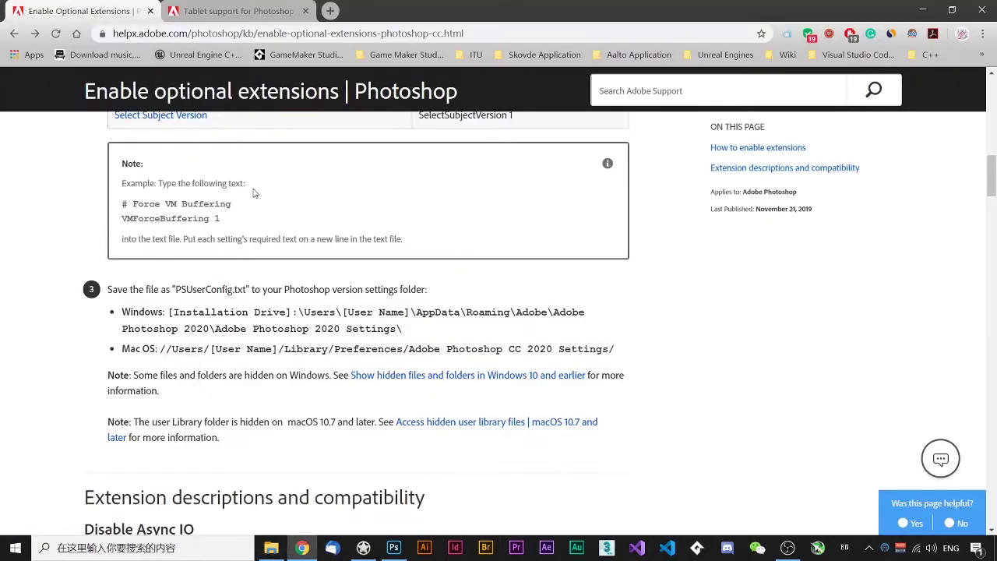
{"action": "key", "text": "alt+Tab"}
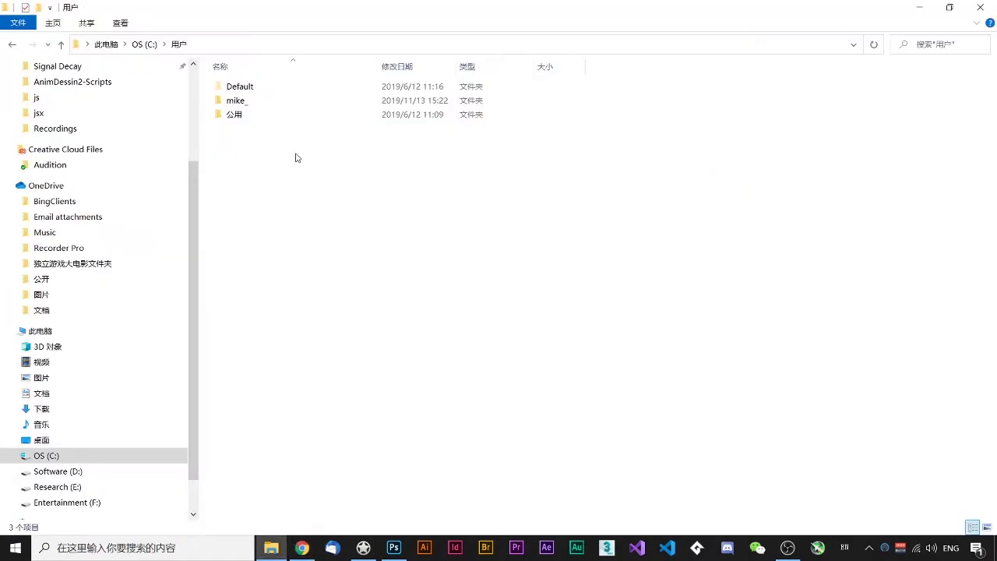
{"action": "left_click", "coordinate": [246, 102]}
{"action": "double_click", "coordinate": [249, 106]}
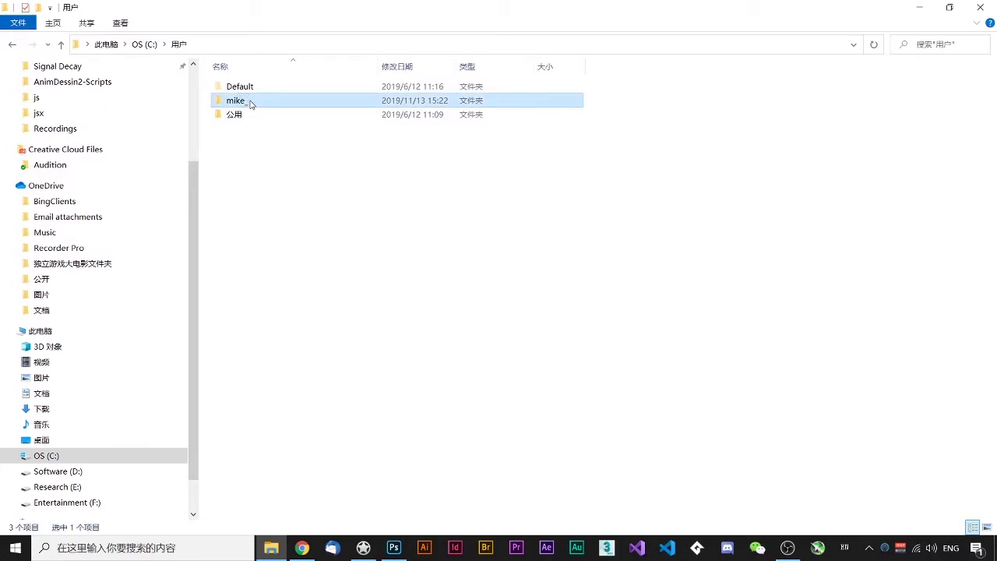
{"action": "key", "text": "alt+Tab"}
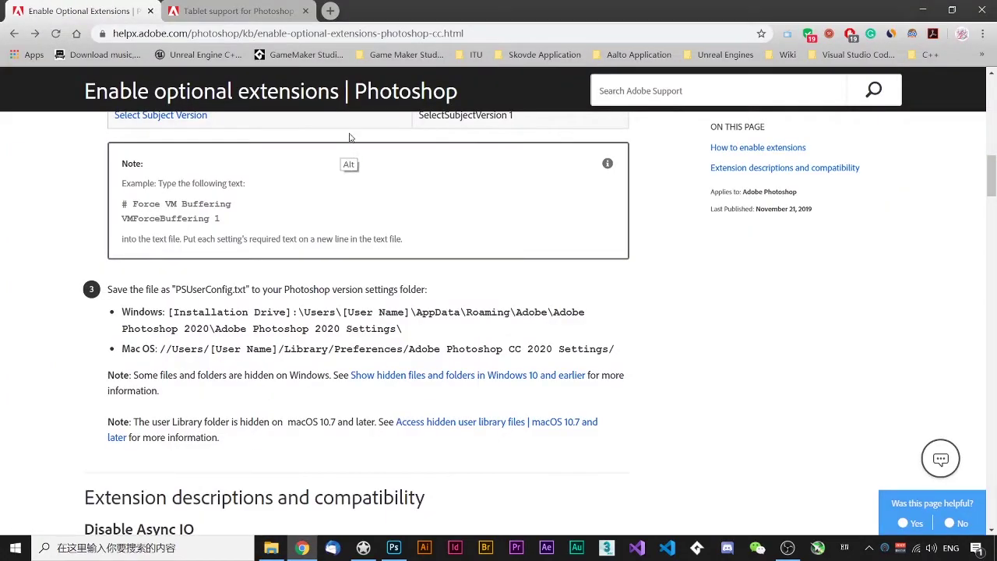
{"action": "key", "text": "alt+Tab"}
Open AppData and its Roaming subfolder, checking the location against the article's path
{"action": "left_click", "coordinate": [280, 242]}
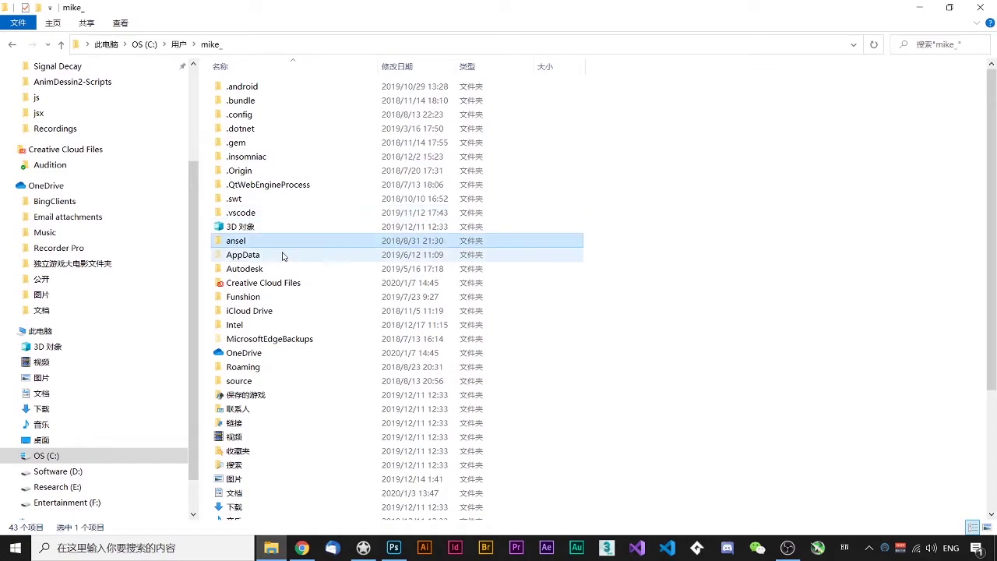
{"action": "double_click", "coordinate": [282, 255]}
{"action": "key", "text": "alt+Tab"}
{"action": "key", "text": "alt+Tab"}
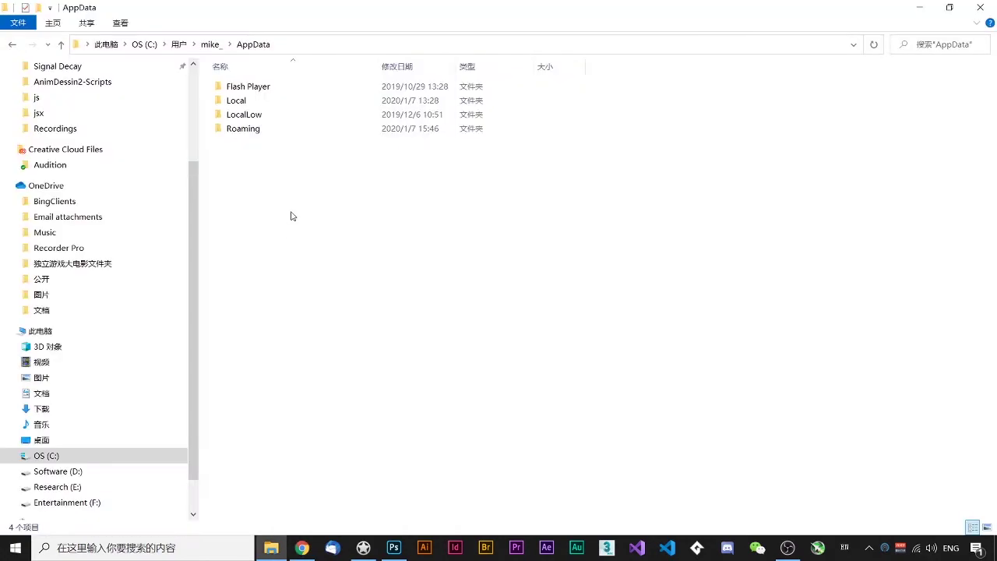
{"action": "double_click", "coordinate": [284, 128]}
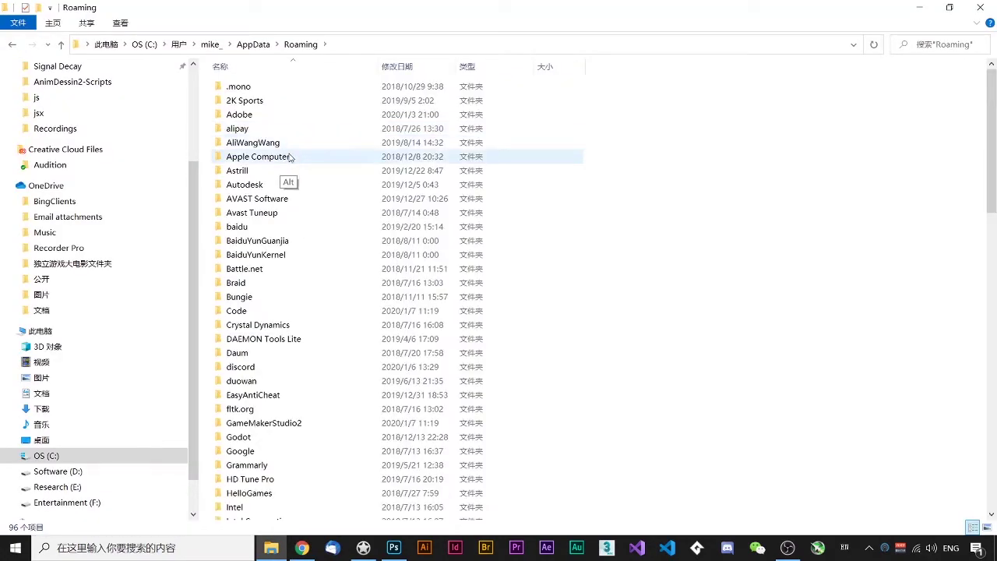
{"action": "key", "text": "alt+Tab"}
{"action": "key", "text": "alt+Tab"}
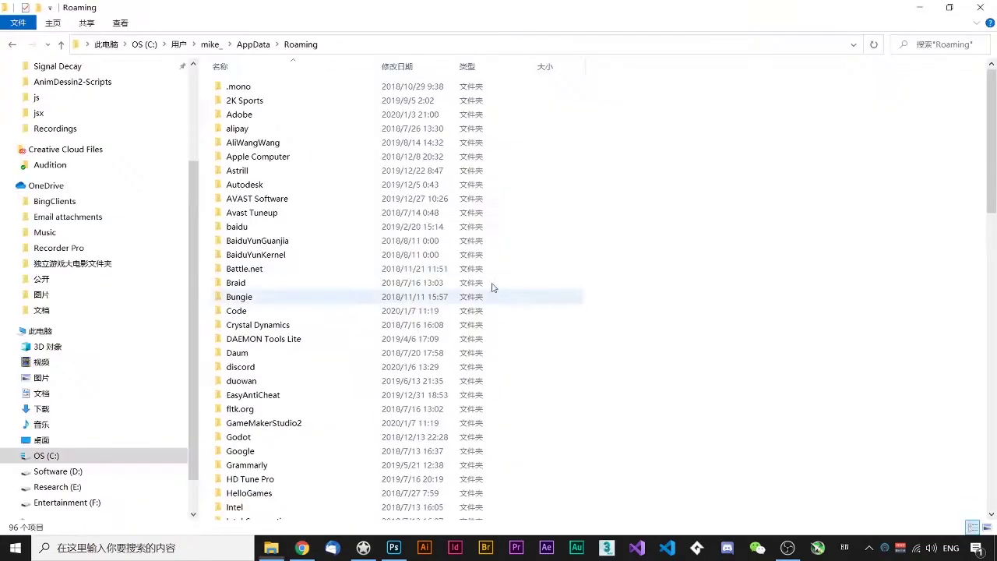
Open the Adobe folder and its Adobe Photoshop 2020 subfolder, comparing the location with the article's path
{"action": "double_click", "coordinate": [265, 112]}
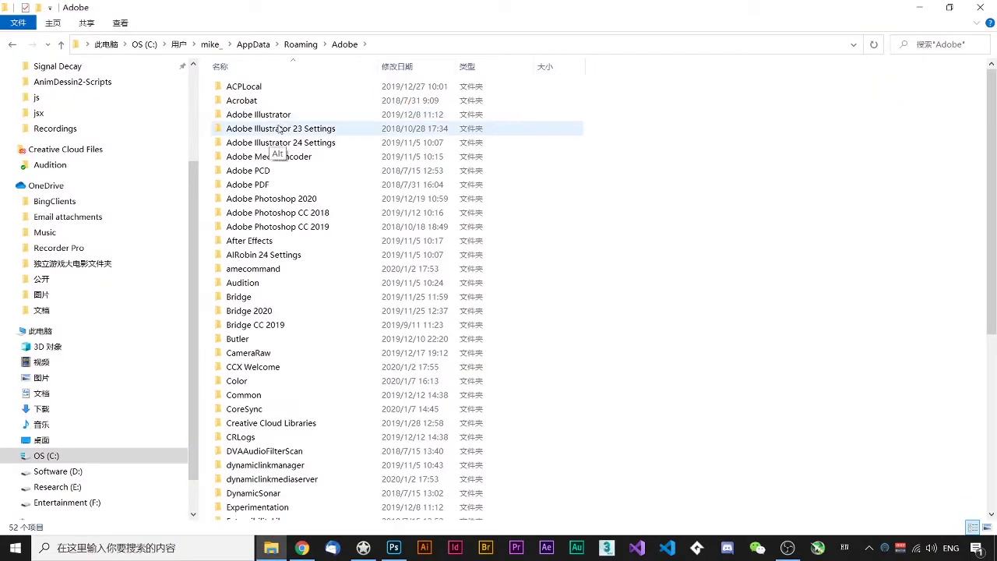
{"action": "key", "text": "alt+Tab"}
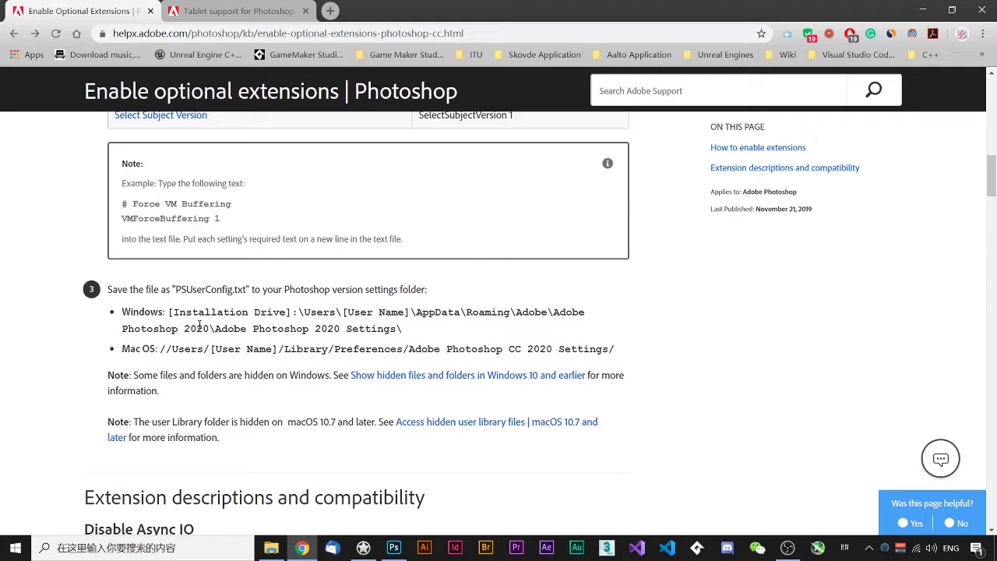
{"action": "key", "text": "alt+Tab"}
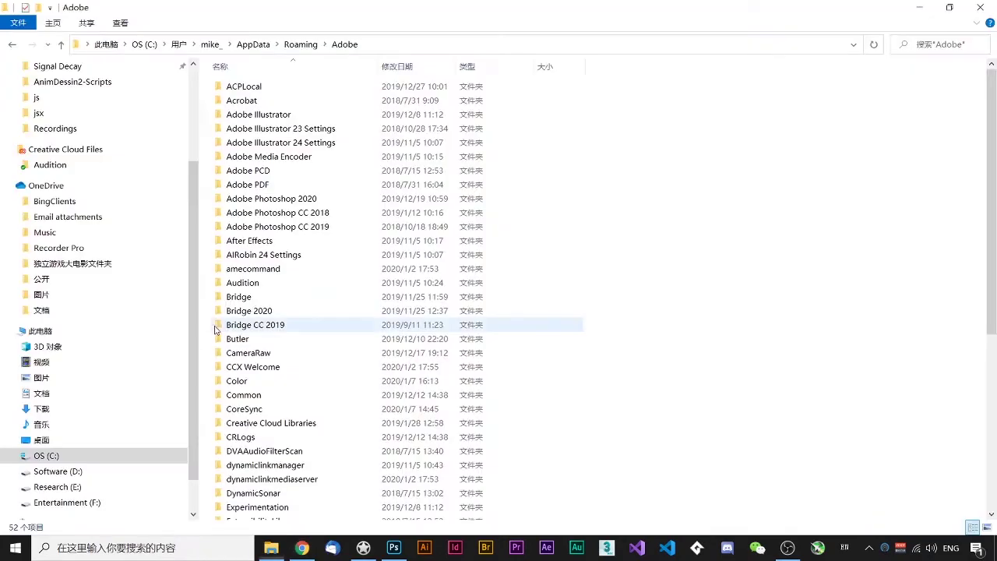
{"action": "left_click", "coordinate": [289, 201]}
{"action": "double_click", "coordinate": [289, 201]}
{"action": "key", "text": "alt+Tab"}
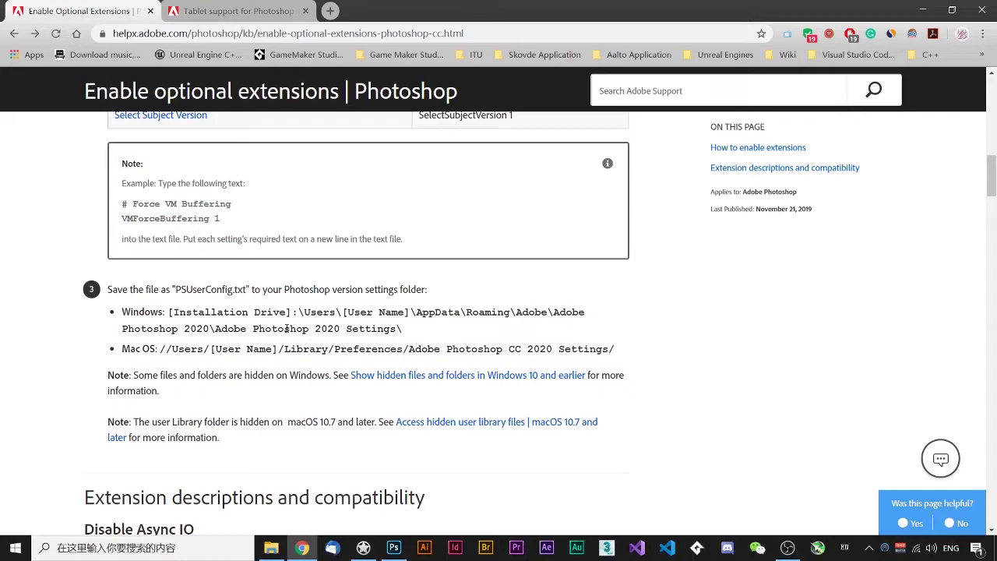
{"action": "key", "text": "alt+Tab"}
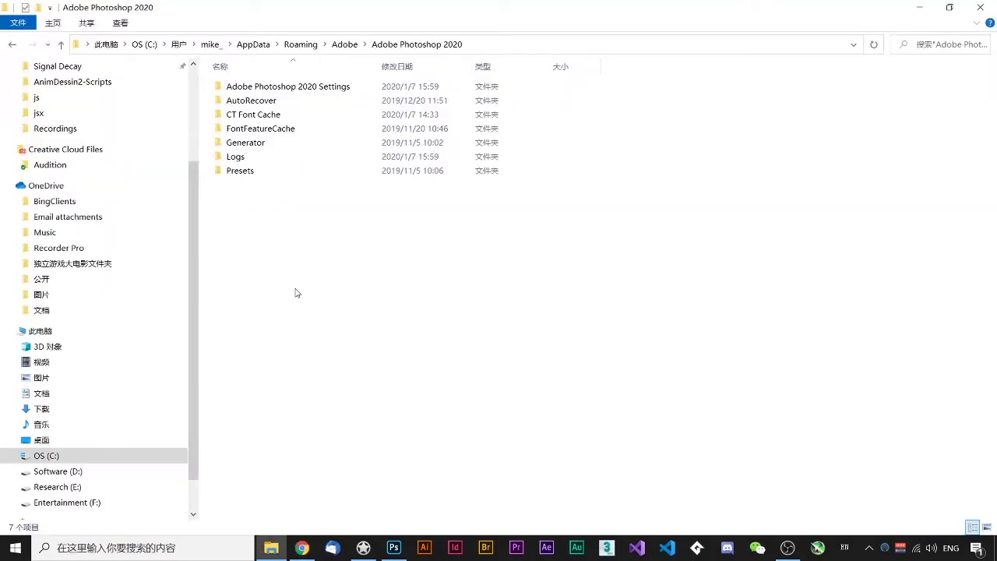
Open the Adobe Photoshop 2020 Settings folder and review the text inside its PSUserConfig.txt file
{"action": "double_click", "coordinate": [291, 88]}
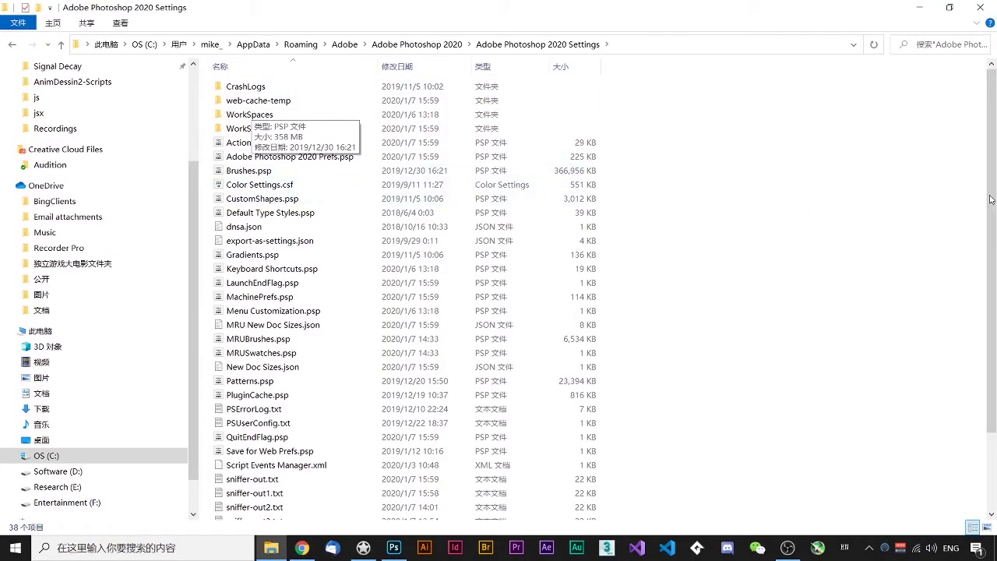
{"action": "left_click_drag", "start_coordinate": [986, 198], "coordinate": [979, 314]}
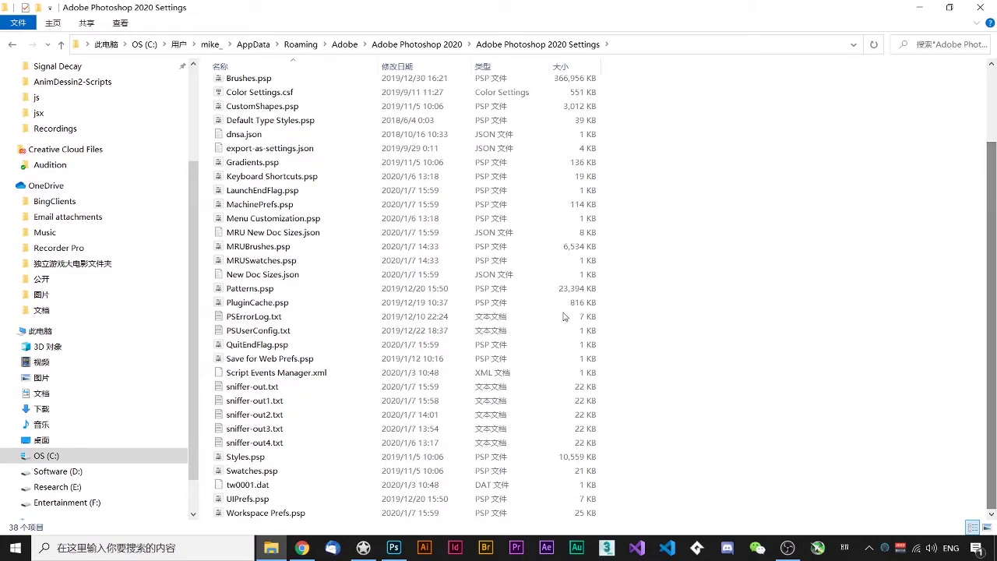
{"action": "left_click", "coordinate": [265, 335]}
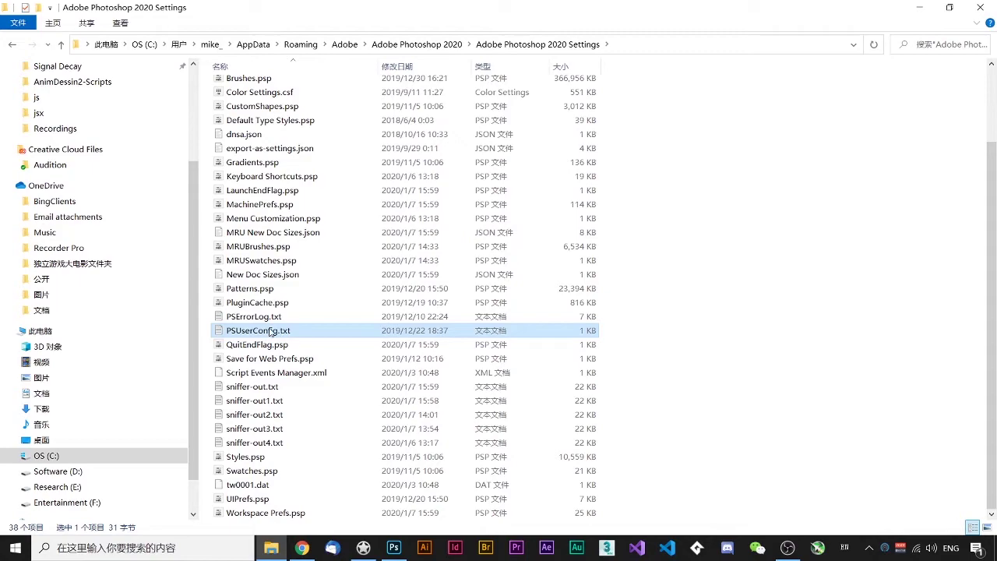
{"action": "double_click", "coordinate": [261, 336]}
{"action": "left_click_drag", "start_coordinate": [317, 173], "coordinate": [222, 155]}
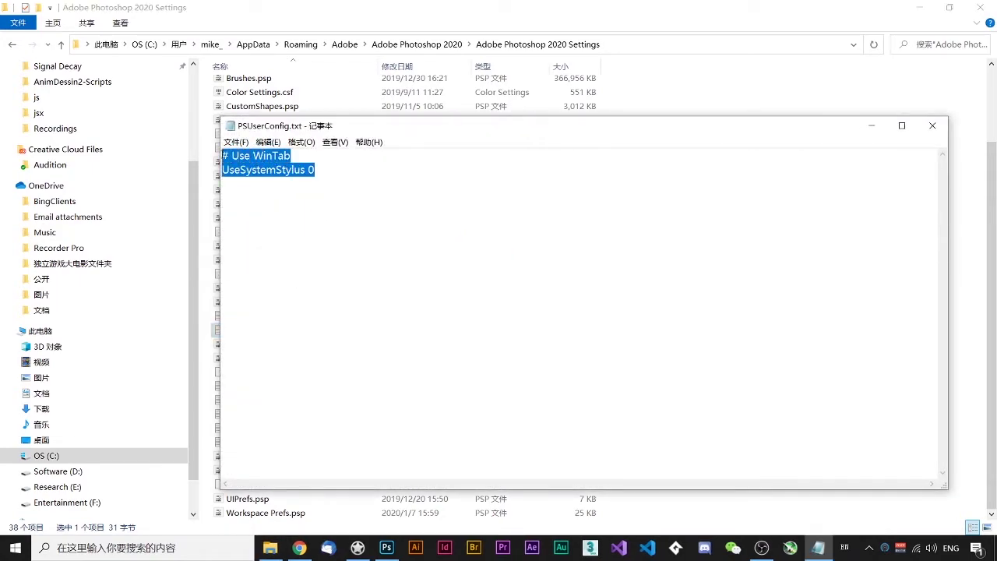
{"action": "left_click", "coordinate": [932, 126]}
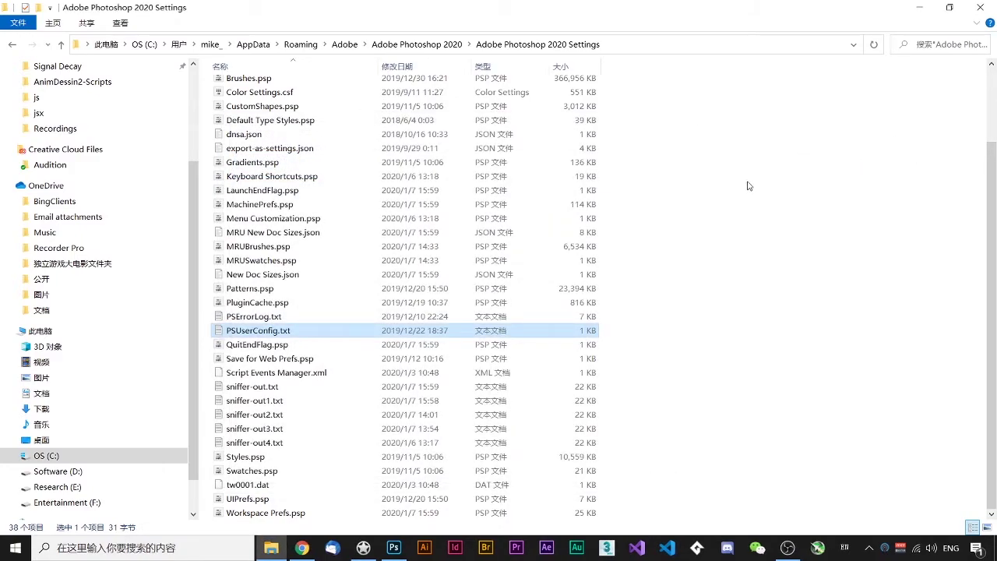
Recheck the article's PSUserConfig.txt save instructions and review the text in the desktop copy of the file
{"action": "key", "text": "alt+Tab"}
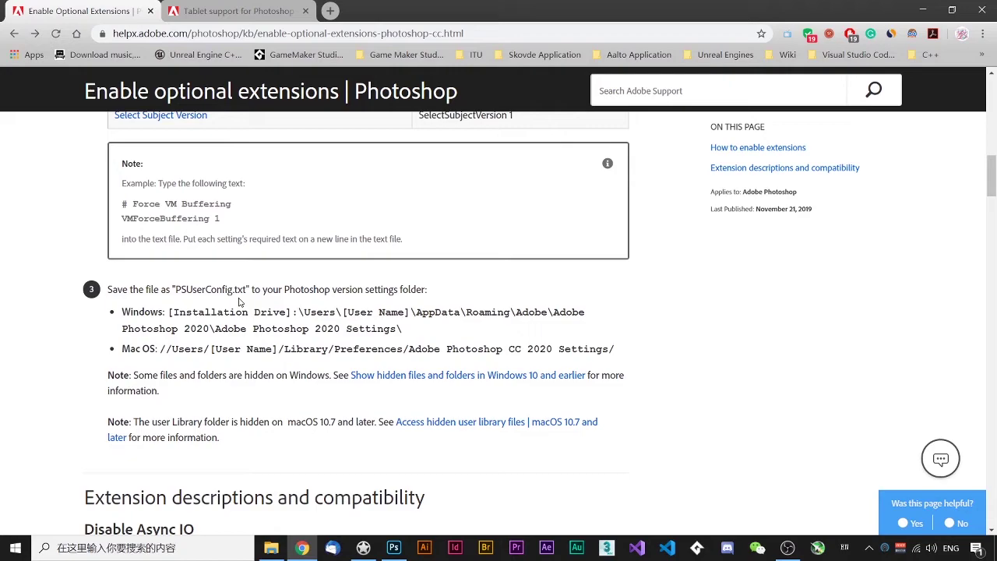
{"action": "key", "text": "alt+Tab"}
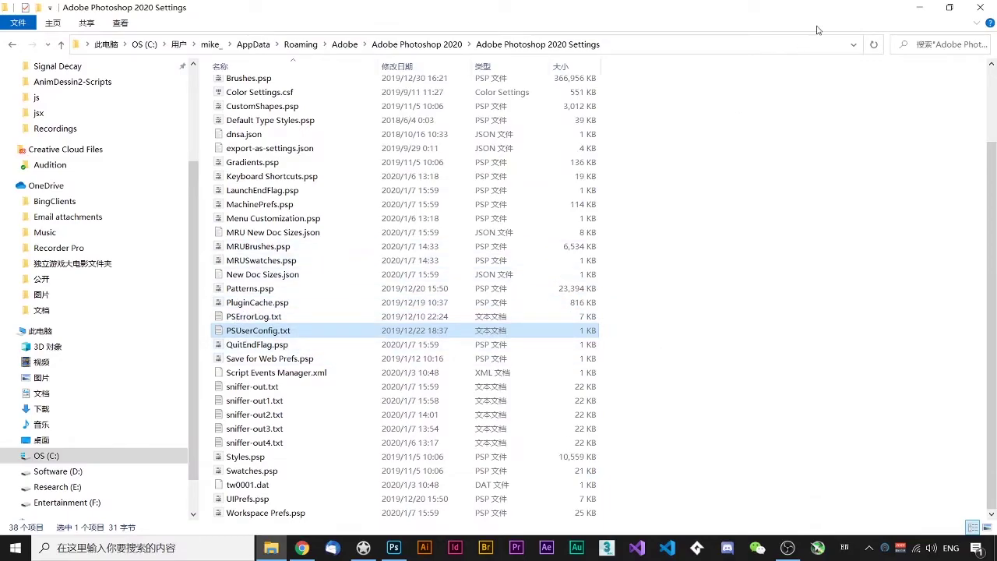
{"action": "left_click", "coordinate": [920, 8]}
{"action": "left_click", "coordinate": [920, 11]}
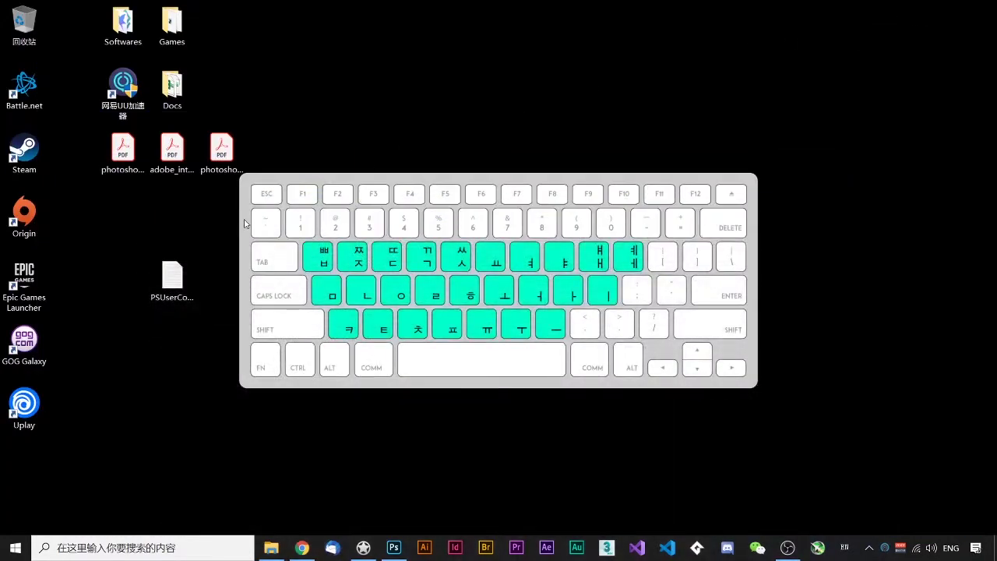
{"action": "double_click", "coordinate": [172, 279]}
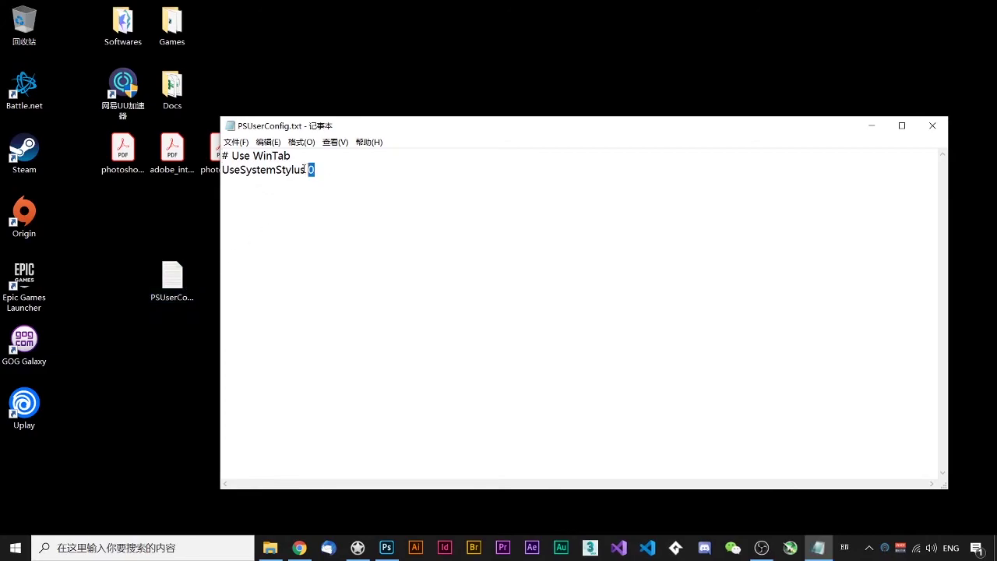
{"action": "left_click_drag", "start_coordinate": [309, 169], "coordinate": [221, 149]}
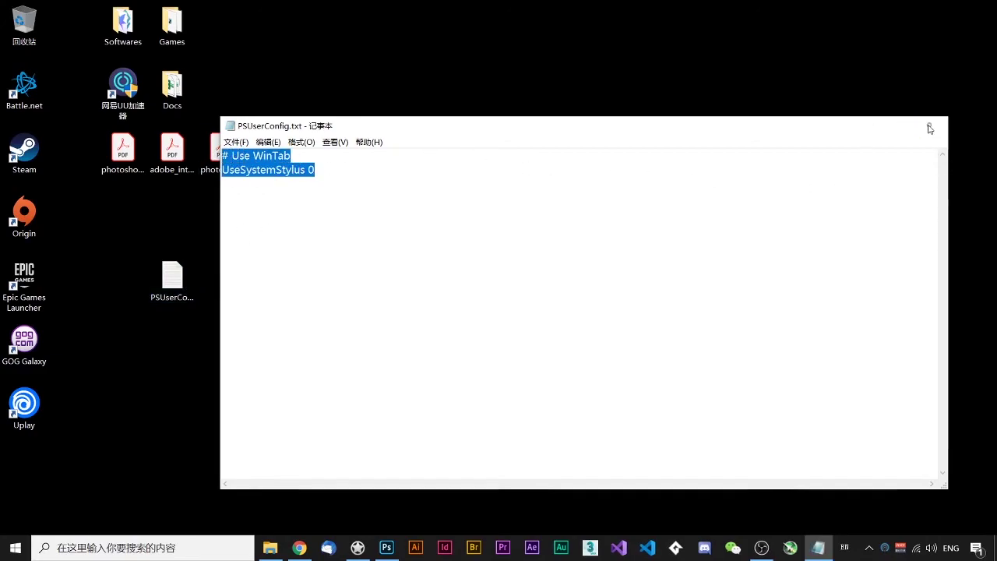
{"action": "left_click", "coordinate": [933, 125]}
Close the Adobe Photoshop 2020 Settings folder window and switch to the WacomTablet drawing in Photoshop with the Eraser tool active
{"action": "left_click", "coordinate": [272, 548]}
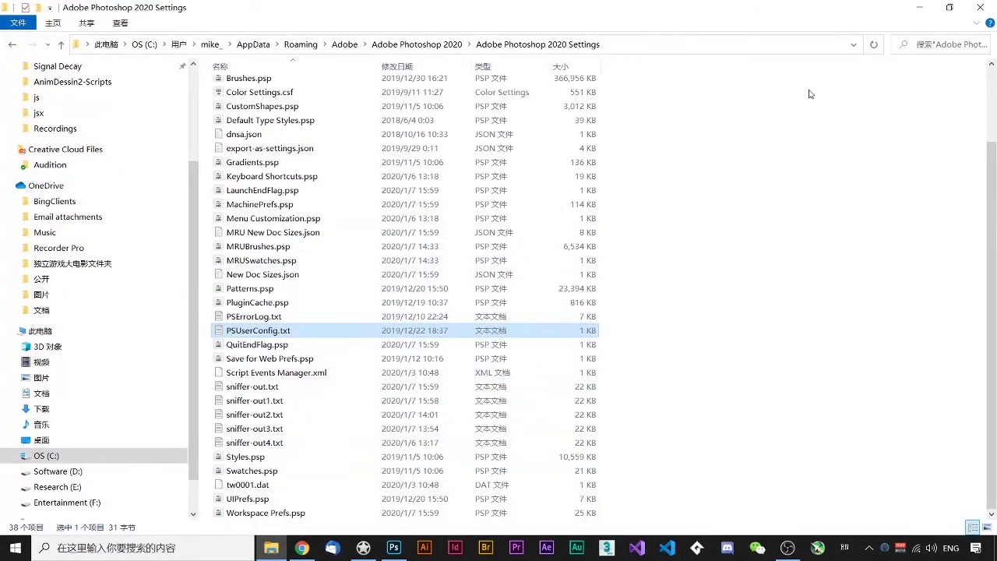
{"action": "left_click", "coordinate": [980, 7]}
{"action": "left_click", "coordinate": [393, 548]}
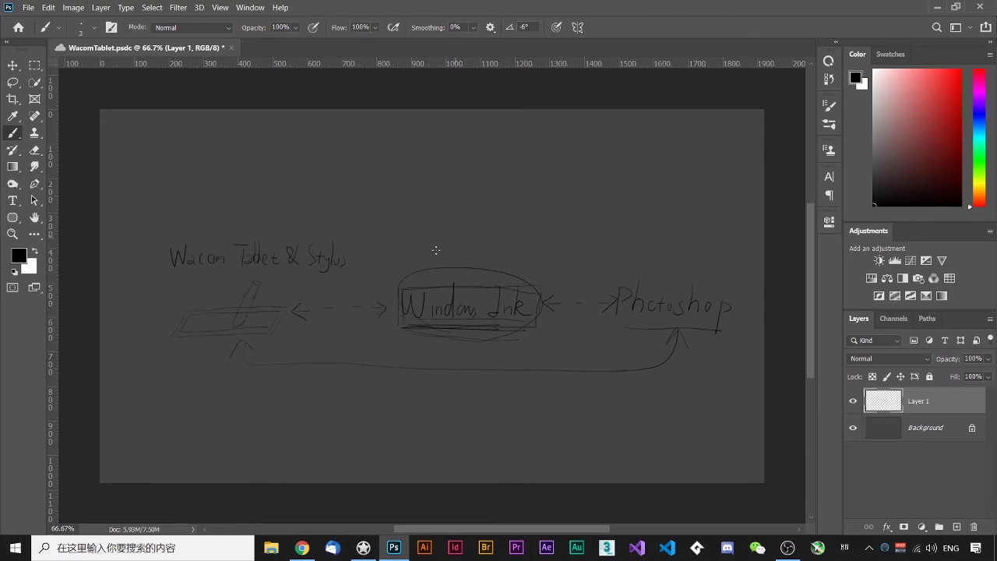
{"action": "key", "text": "e"}
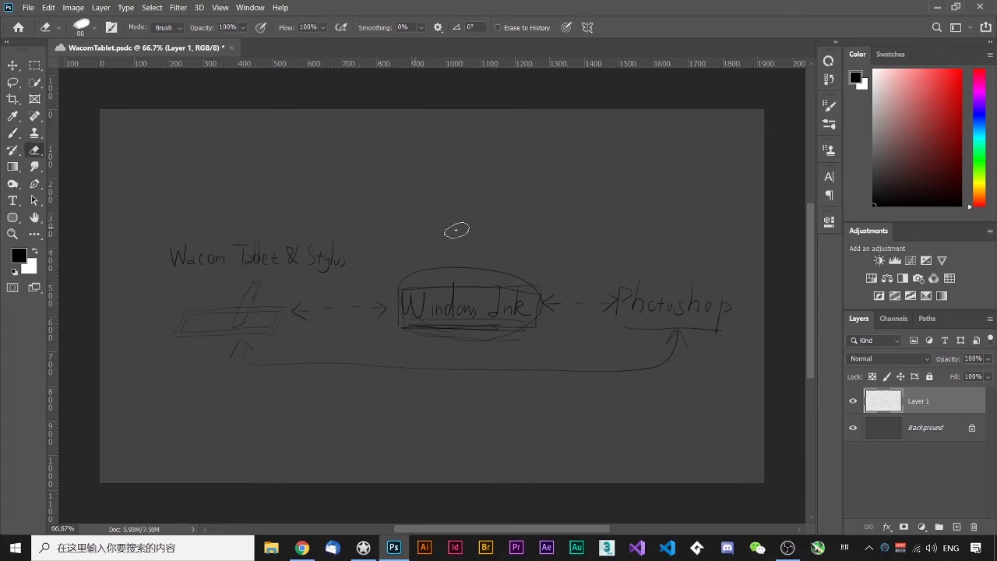